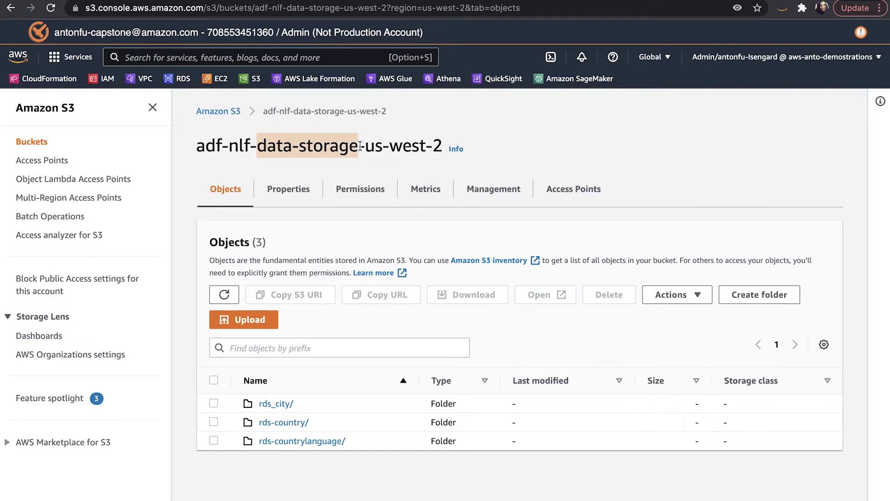
Switch to Amazon Athena, open its query editor, and collapse the navigation sidebar.
click(382, 496)
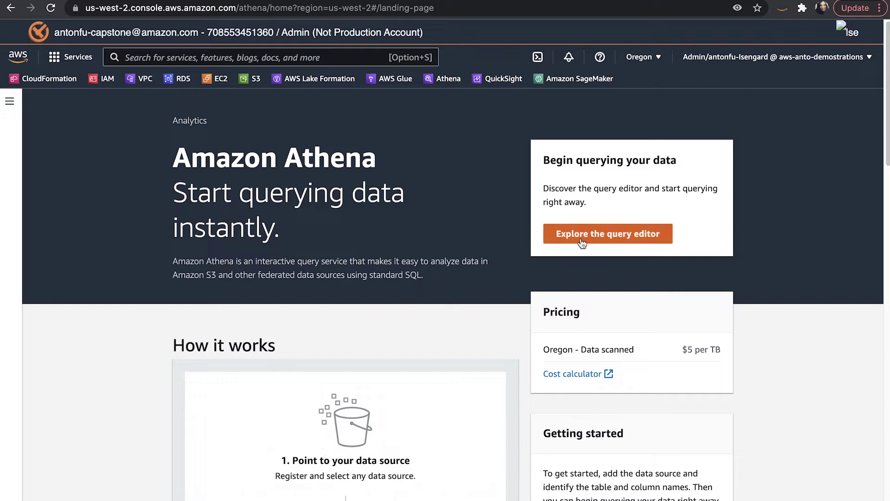
click(635, 236)
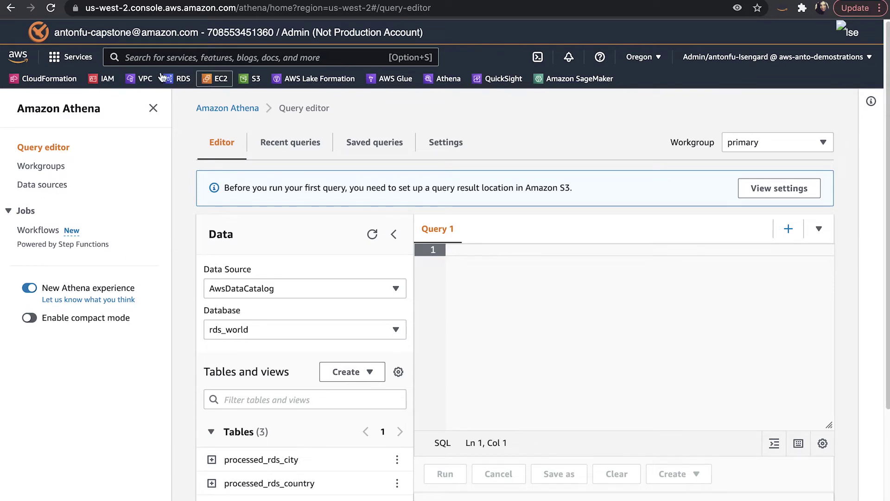
click(153, 108)
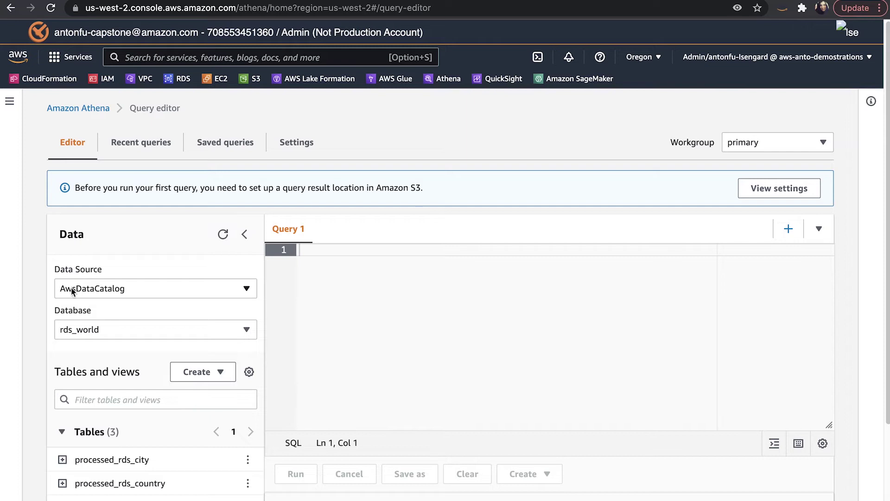
Check the databases available in AwsDataCatalog, keep rds_world selected, and review its tables.
click(77, 329)
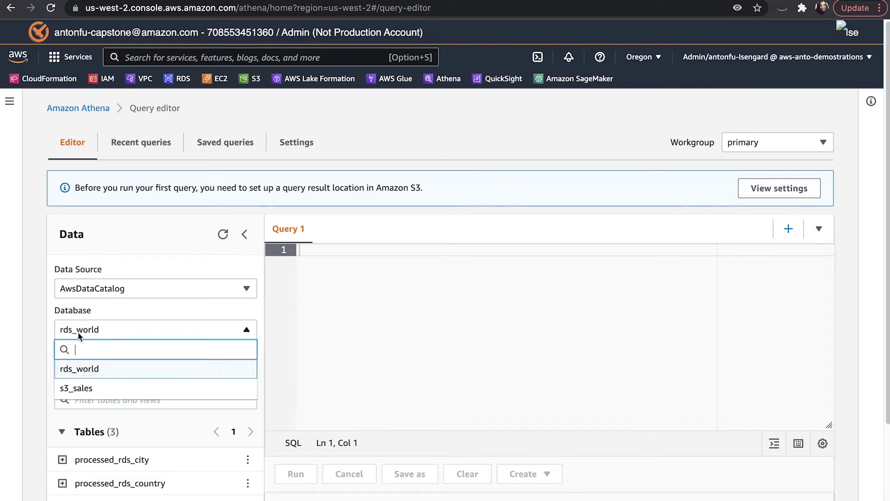
click(75, 369)
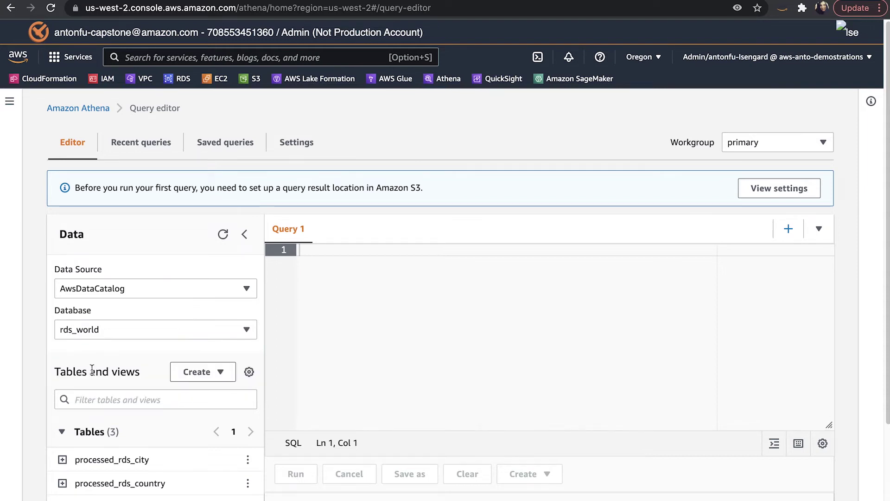
scroll(103, 352, down, 3)
click(100, 200)
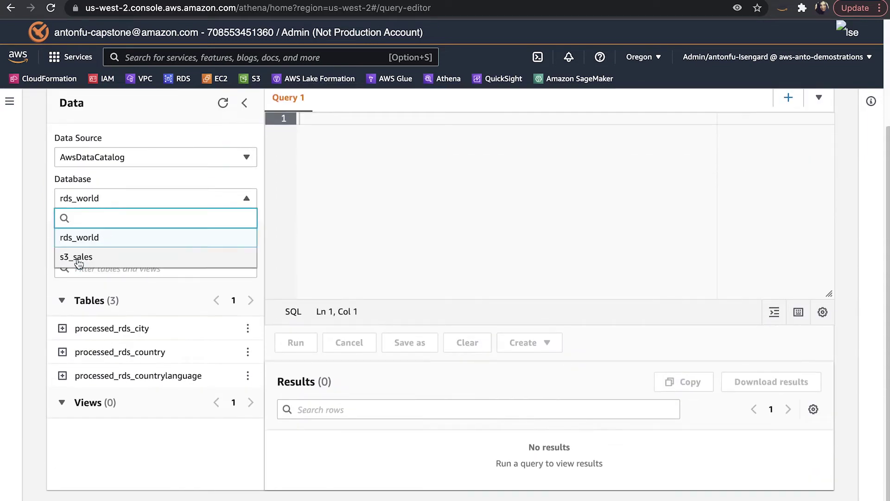
click(77, 238)
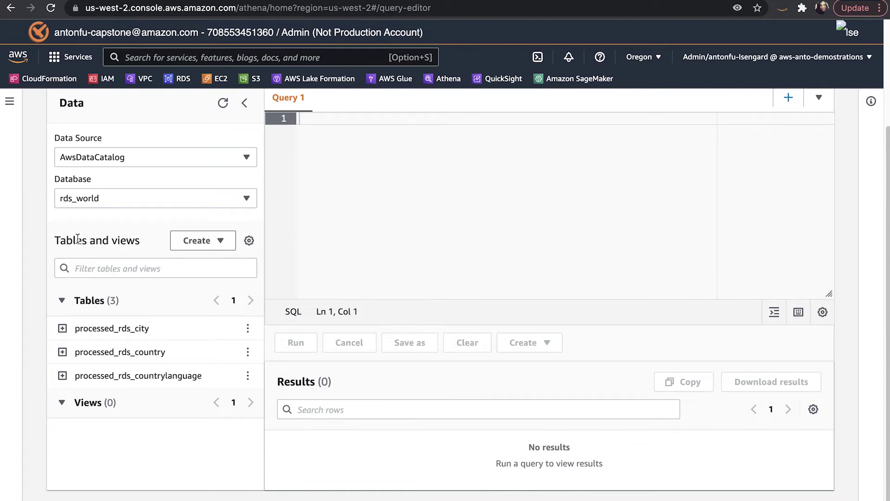
scroll(109, 251, up, 1)
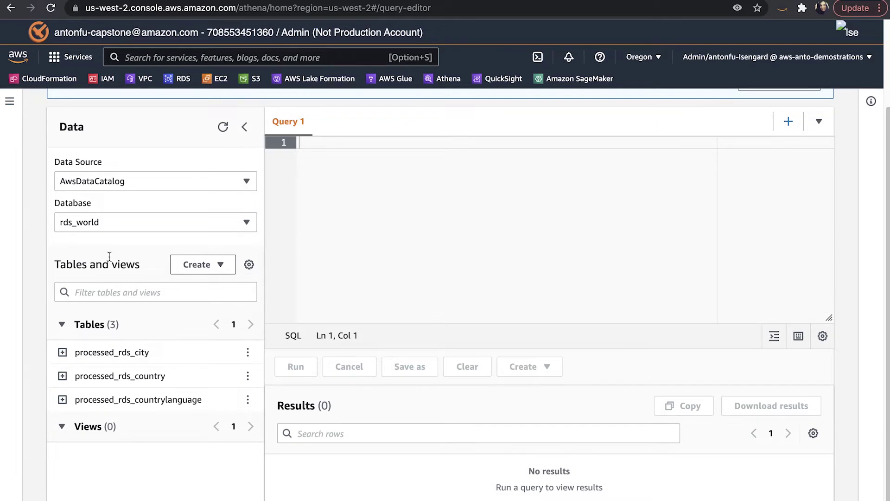
scroll(110, 257, up, 1)
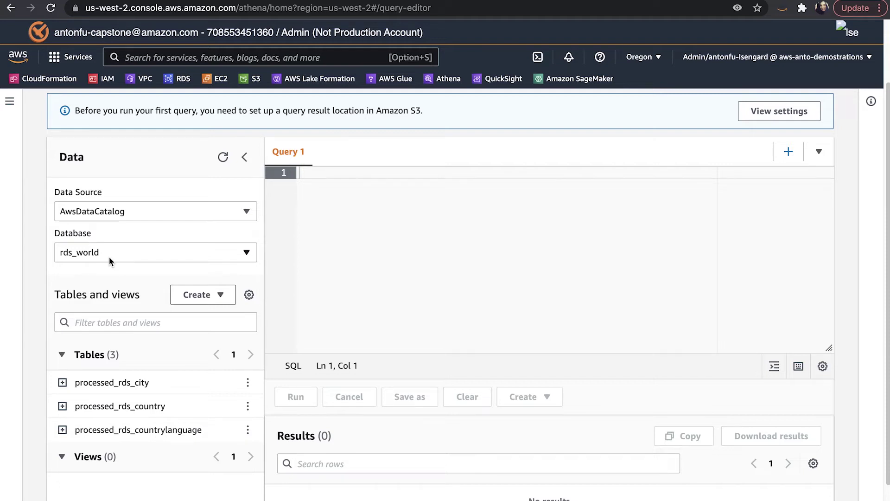
scroll(167, 403, down, 1)
scroll(168, 403, down, 2)
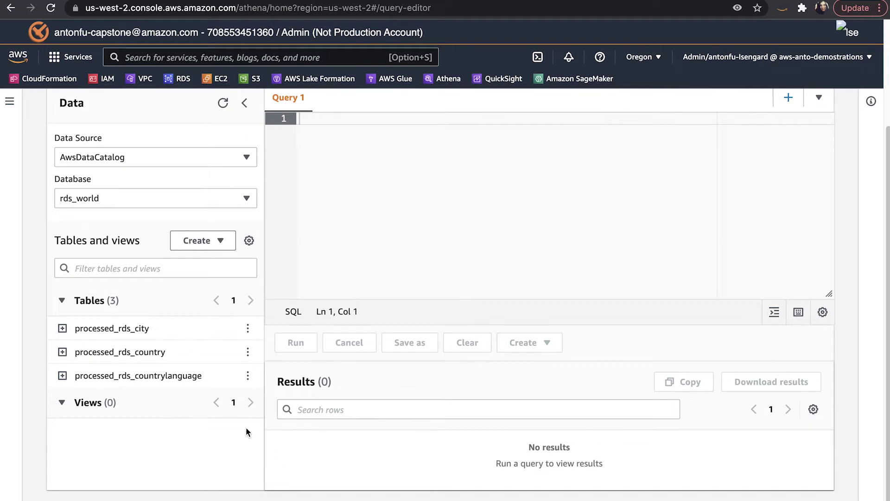
scroll(221, 408, up, 3)
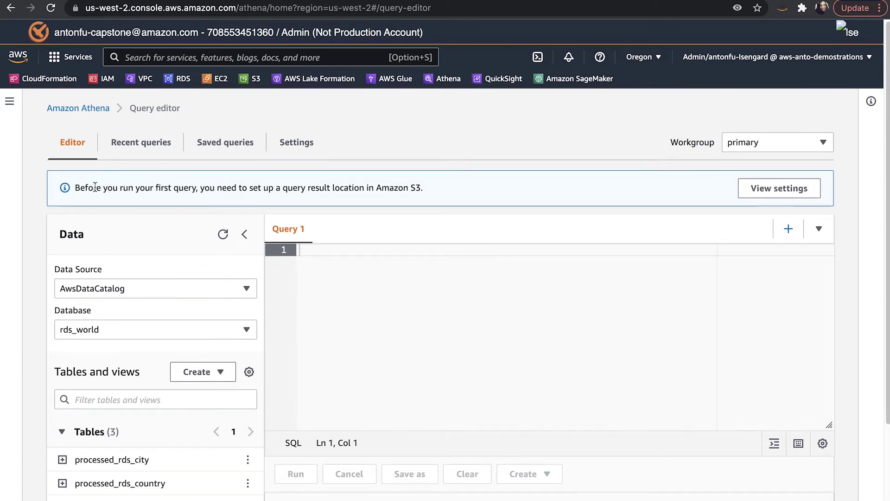
Set the query result location to the S3 bucket adf-nlf-athena-results-us-west-2 and save the settings.
triple_click(455, 190)
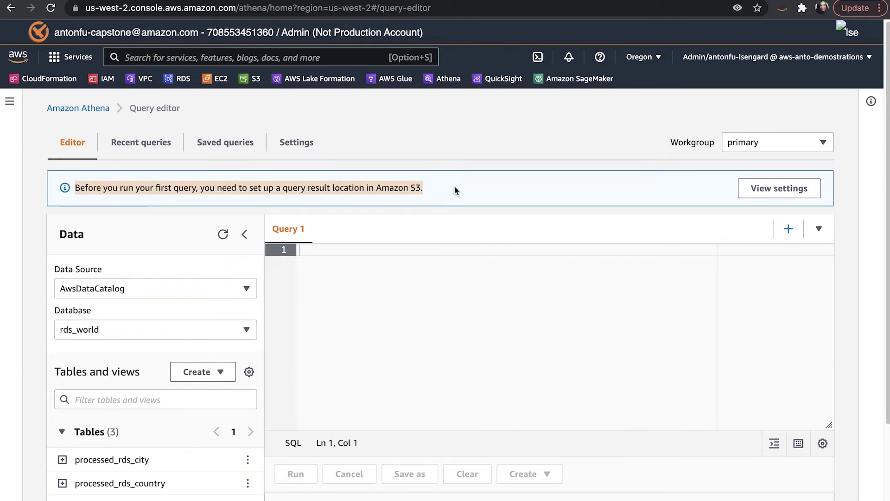
click(454, 191)
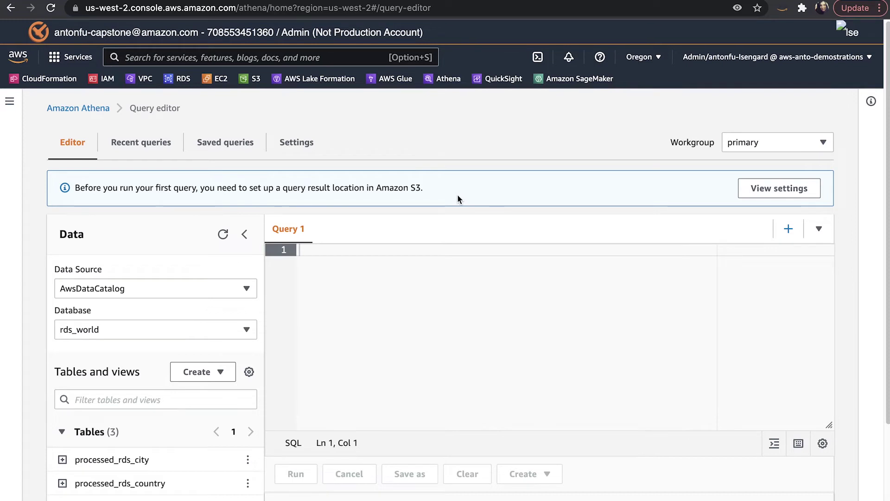
click(787, 194)
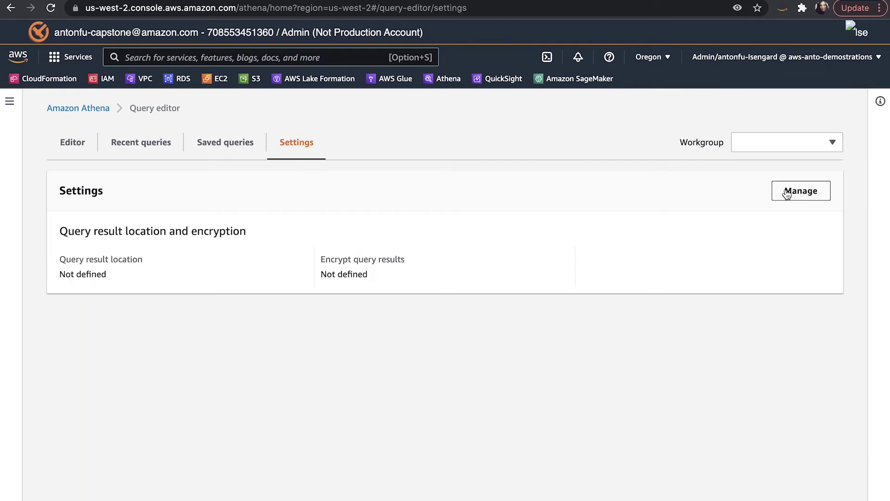
click(821, 197)
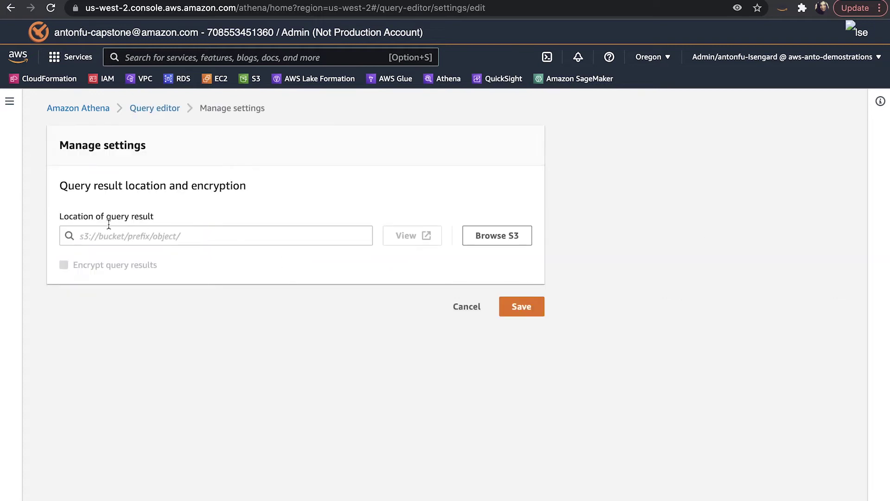
click(513, 242)
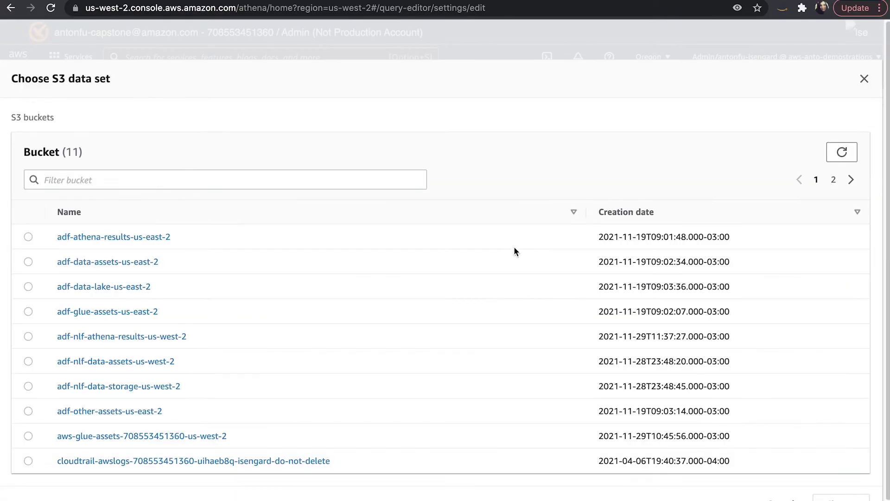
click(29, 337)
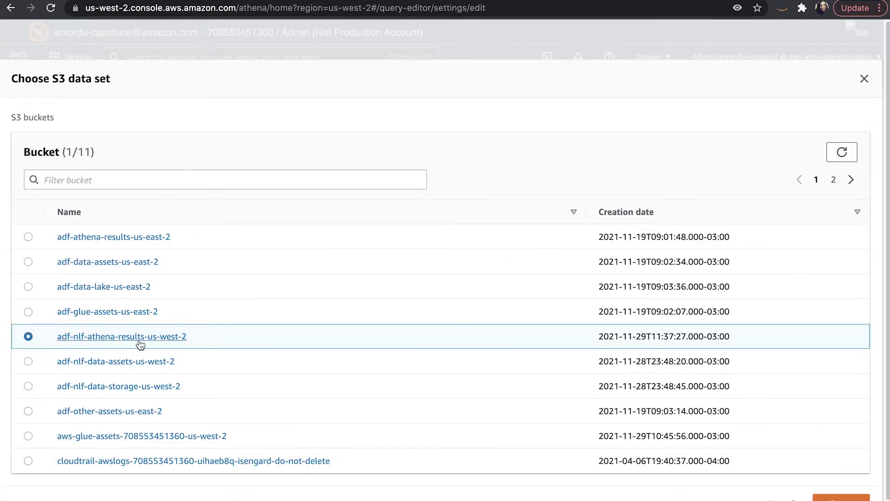
click(840, 498)
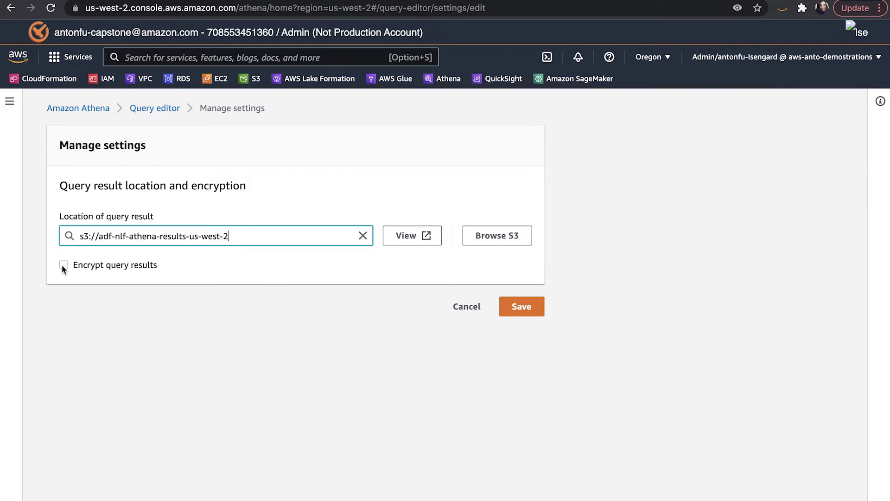
click(535, 313)
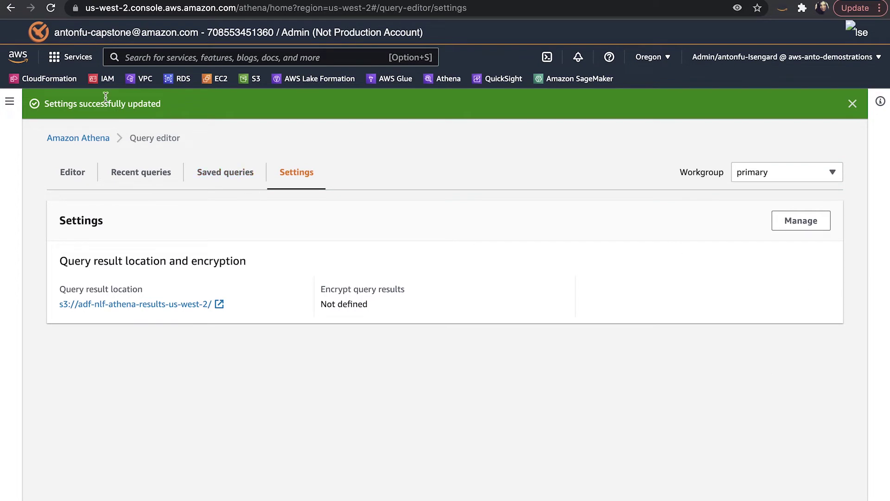
Dismiss the settings update notification and return to the query editor.
drag(50, 103, 240, 110)
click(241, 109)
click(852, 103)
click(73, 147)
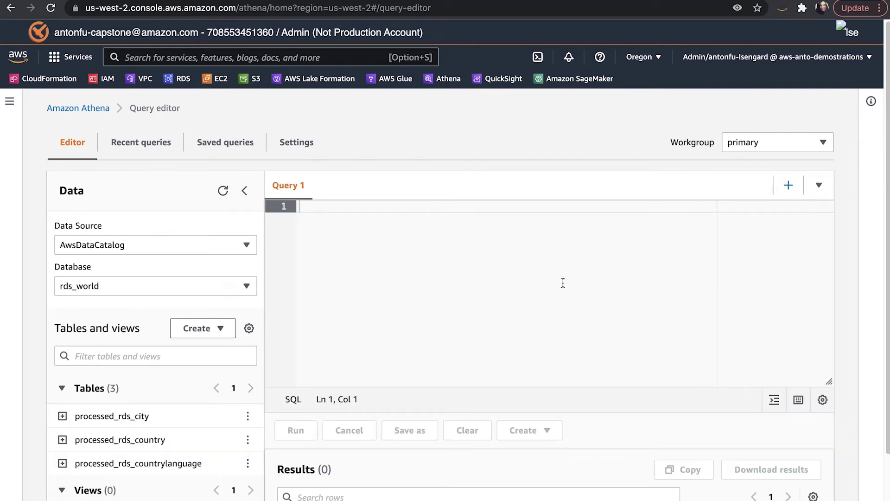
Preview the processed_rds_city table and look through the returned rows.
scroll(36, 330, down, 1)
scroll(33, 332, down, 1)
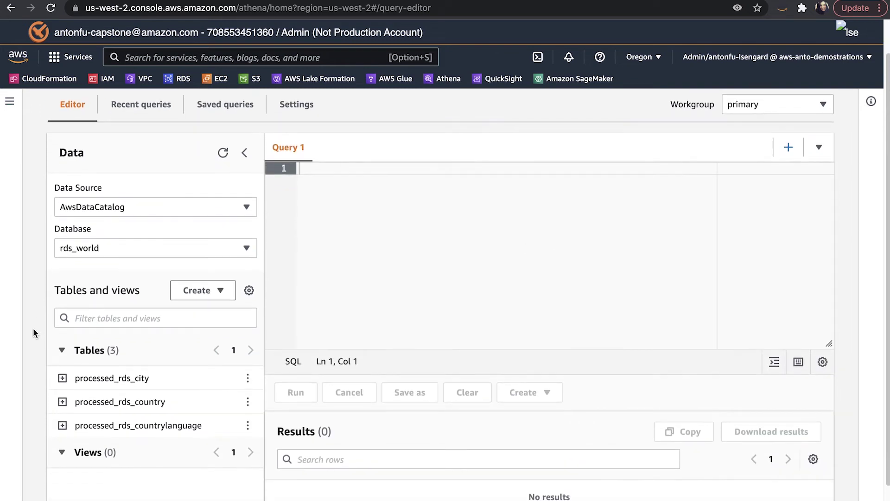
click(249, 381)
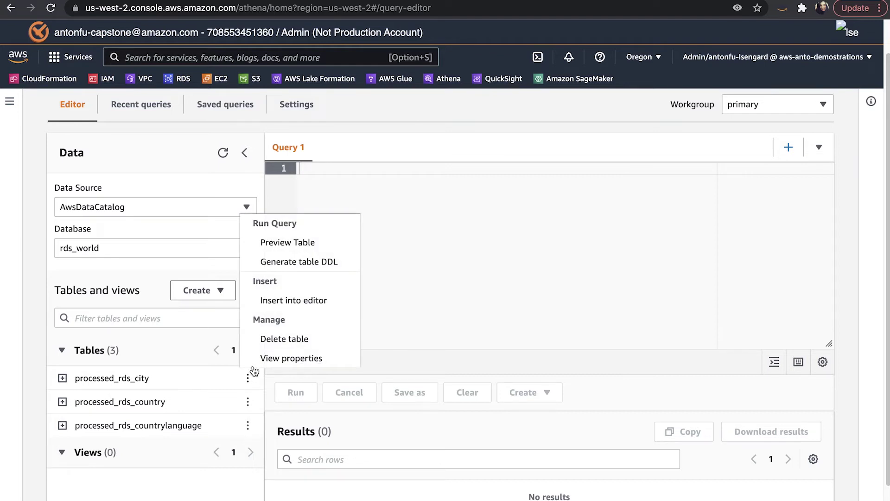
click(306, 247)
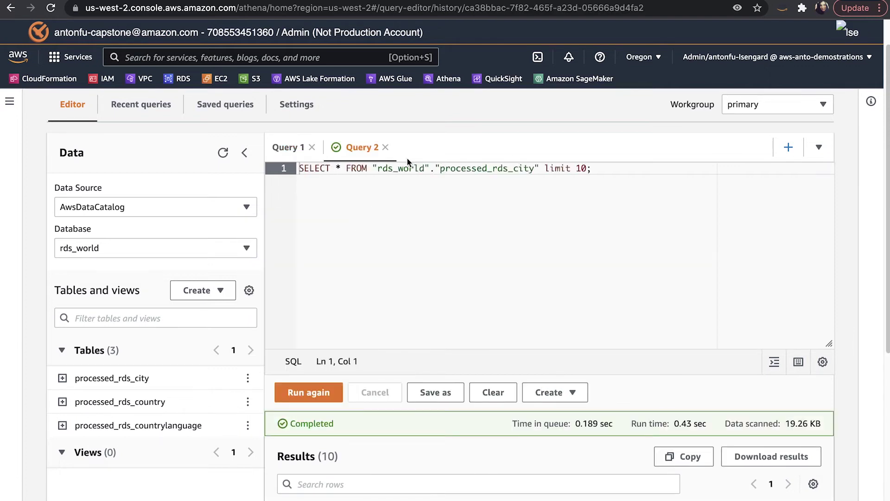
scroll(850, 353, down, 6)
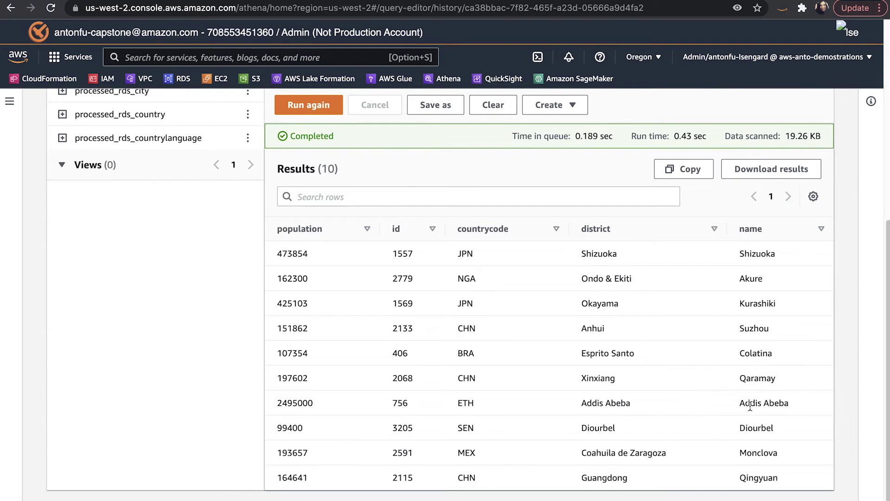
Generate the table DDL for processed_rds_city and bring the whole statement into view.
scroll(756, 432, up, 2)
scroll(761, 435, up, 4)
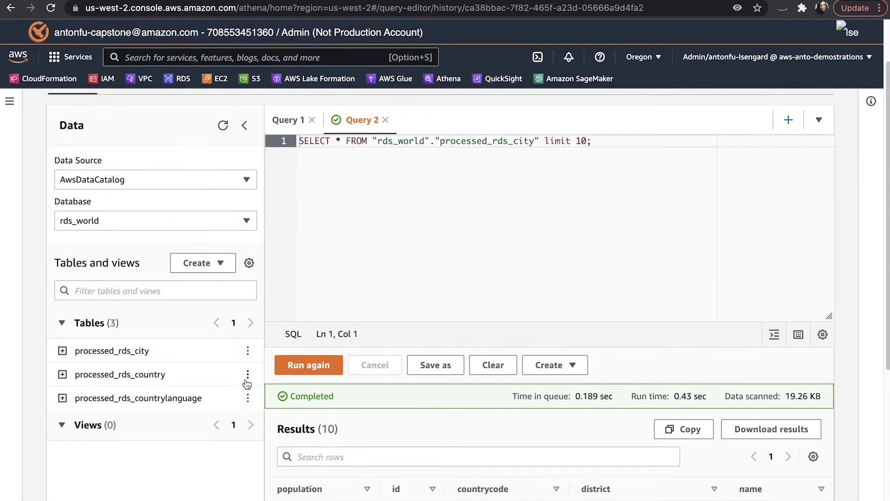
click(248, 354)
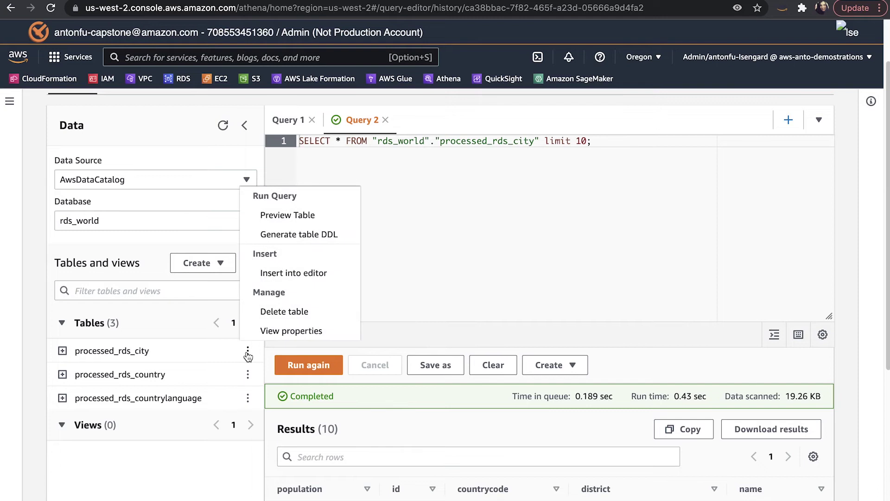
click(314, 242)
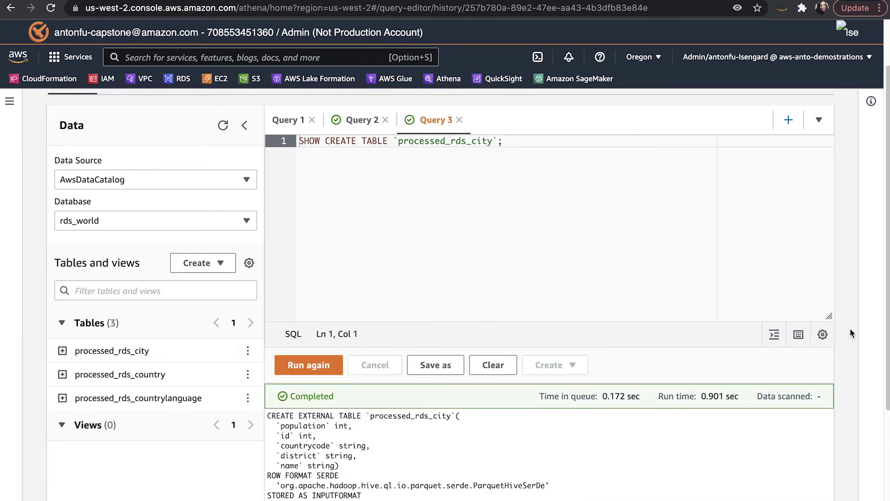
scroll(853, 329, down, 3)
scroll(862, 335, down, 2)
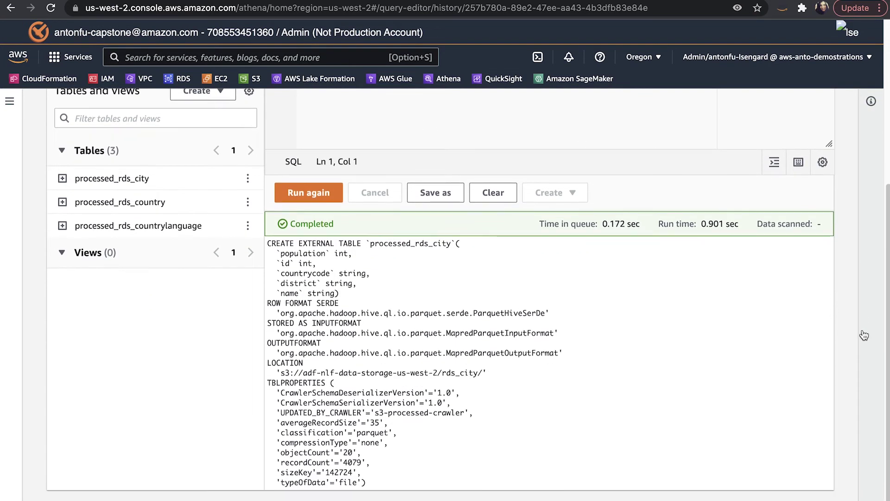
Examine the generated CREATE EXTERNAL TABLE statement, including its columns, storage format, S3 location and table properties.
drag(269, 243, 537, 481)
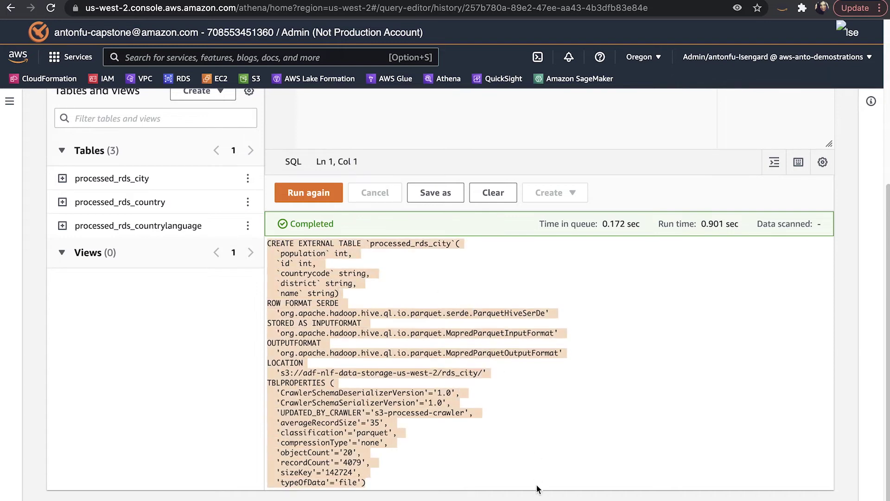
click(390, 430)
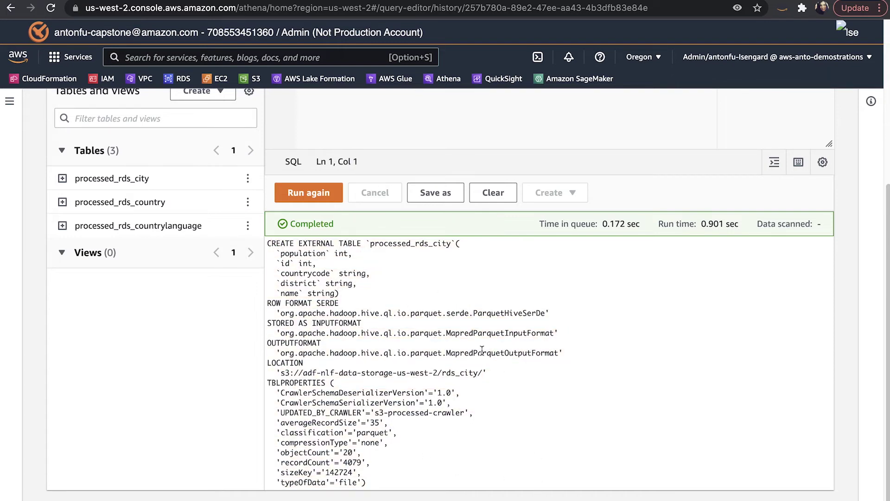
scroll(525, 353, up, 1)
scroll(525, 356, up, 4)
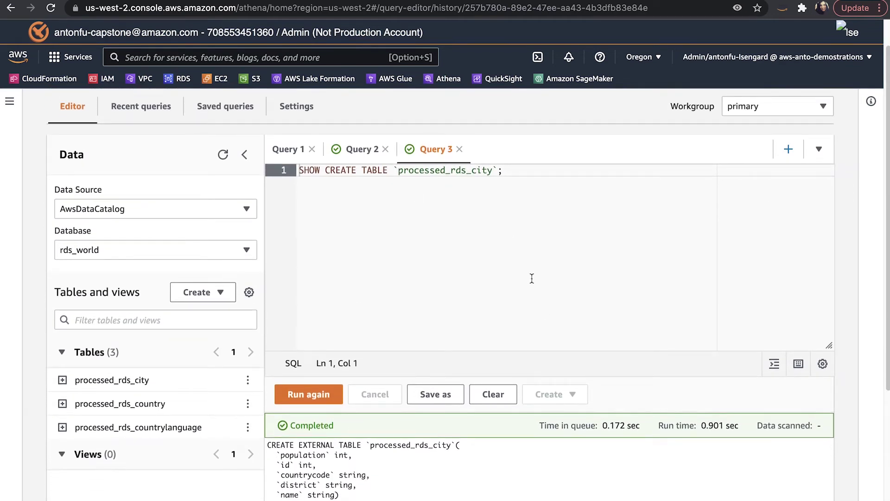
scroll(485, 463, down, 3)
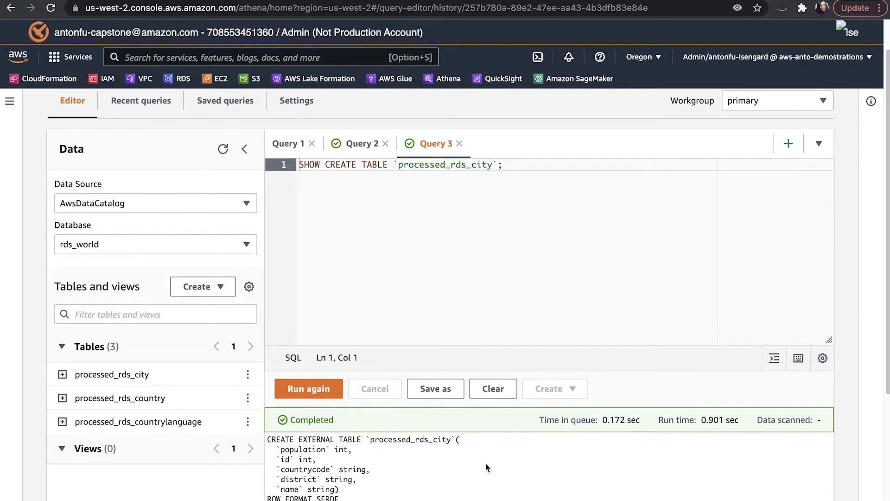
scroll(471, 436, down, 1)
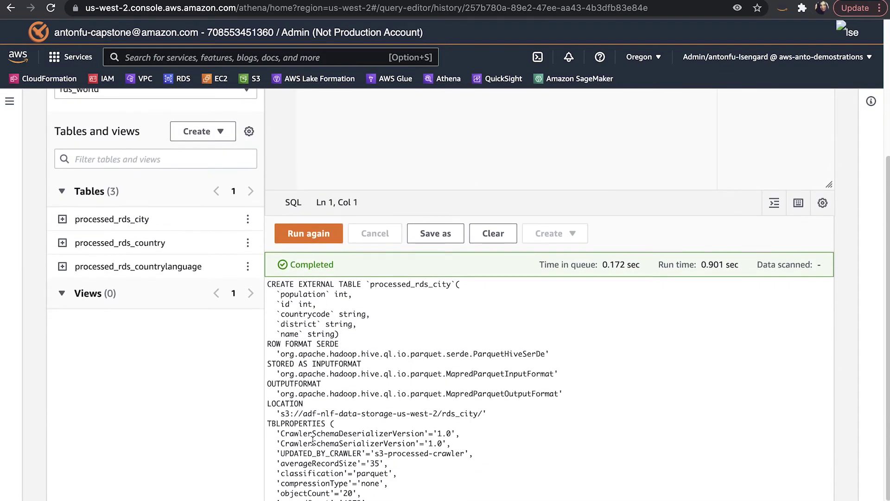
scroll(428, 490, up, 2)
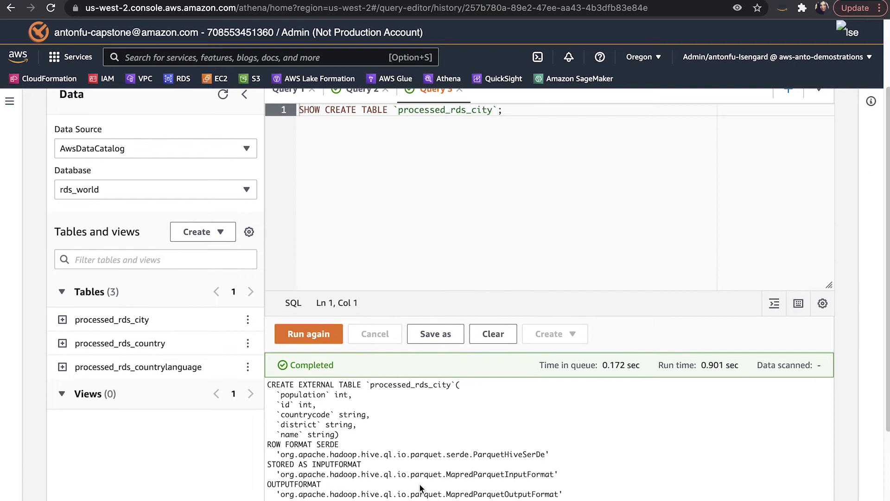
scroll(417, 489, up, 1)
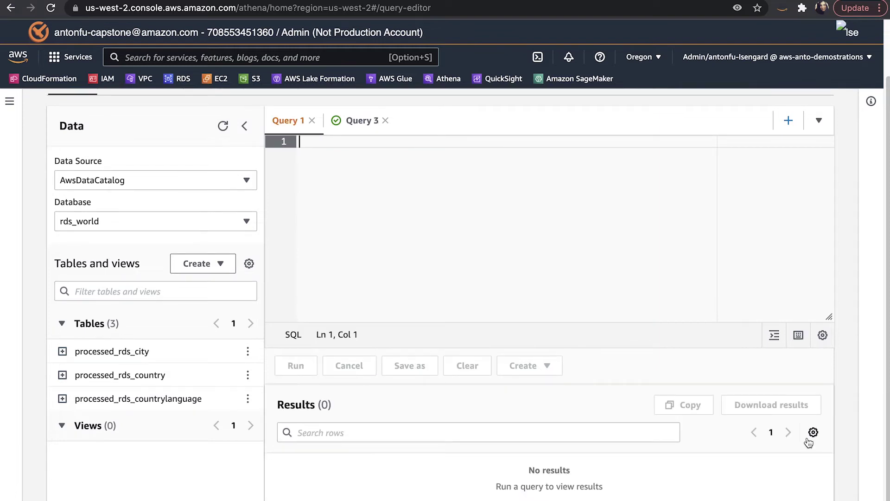
Write and run a query selecting all columns from "rds_world"."processed_rds_city" with LIMIT 5, and look over the returned rows.
text(SE)
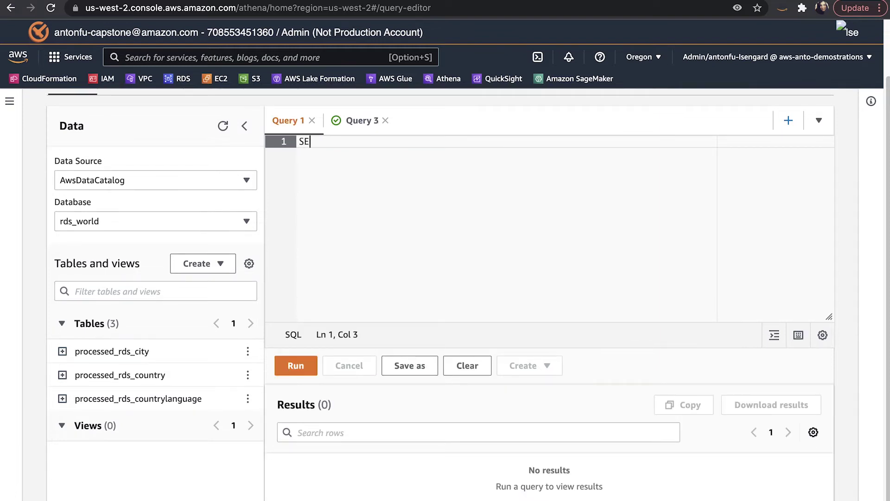
text(LECT *)
key(Return)
text(FROM "rds_wo)
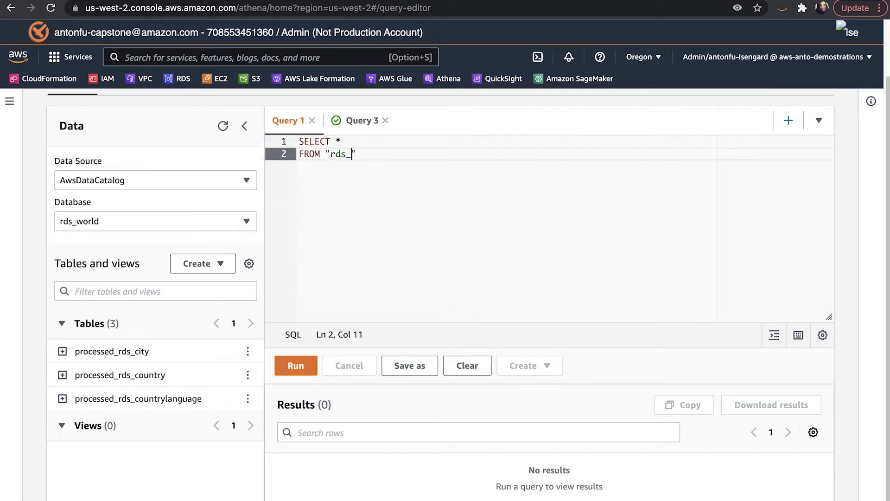
text(rld"."processed_rds_city)
key(Return)
text(L)
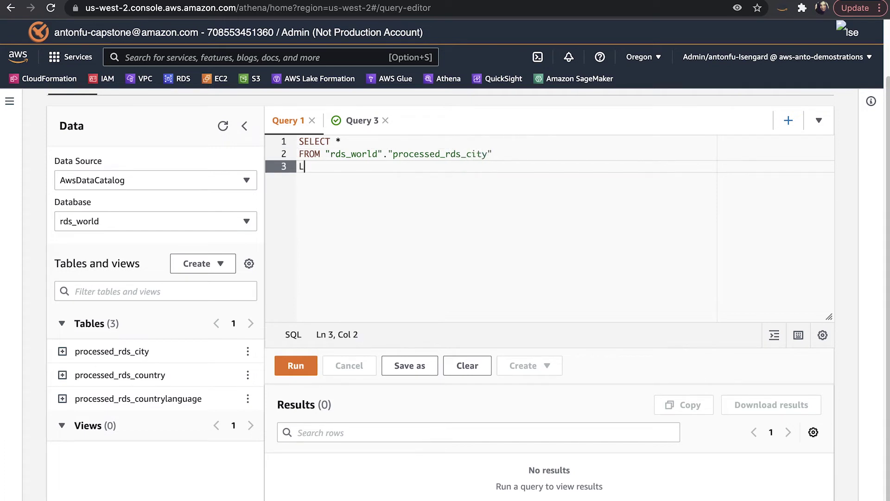
text(IMIT 5)
key(super+Return)
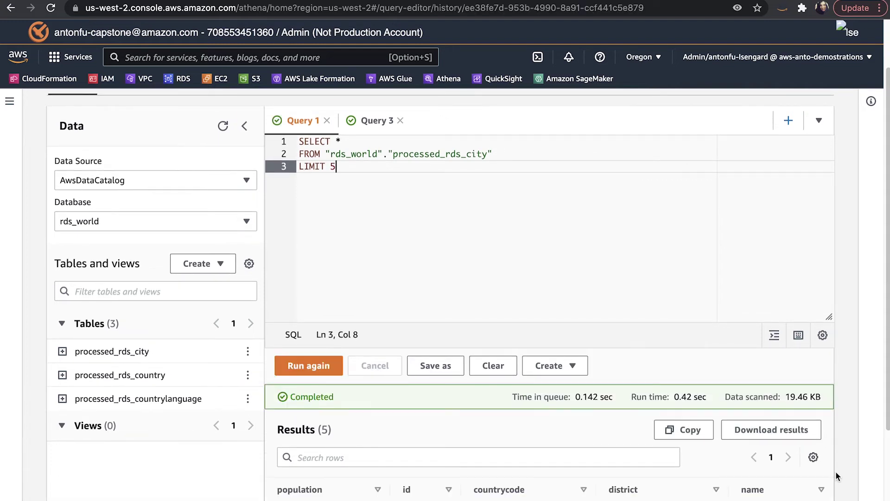
scroll(845, 443, down, 1)
scroll(846, 442, down, 2)
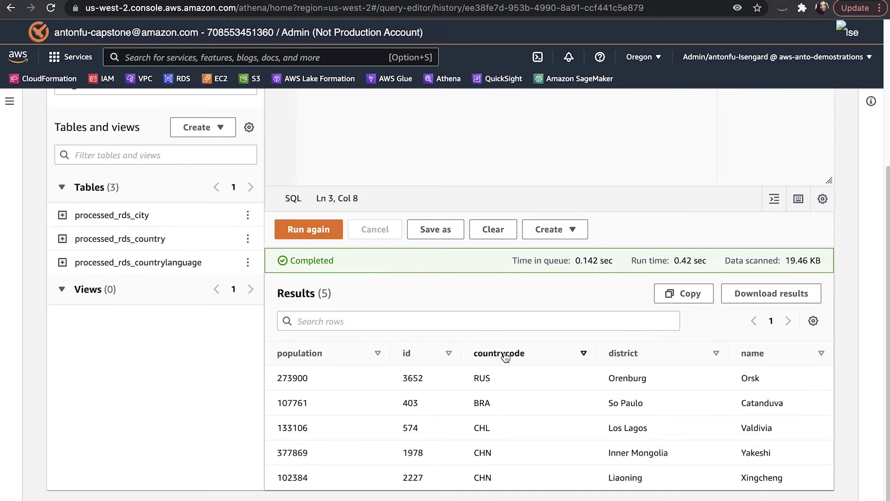
scroll(528, 393, up, 1)
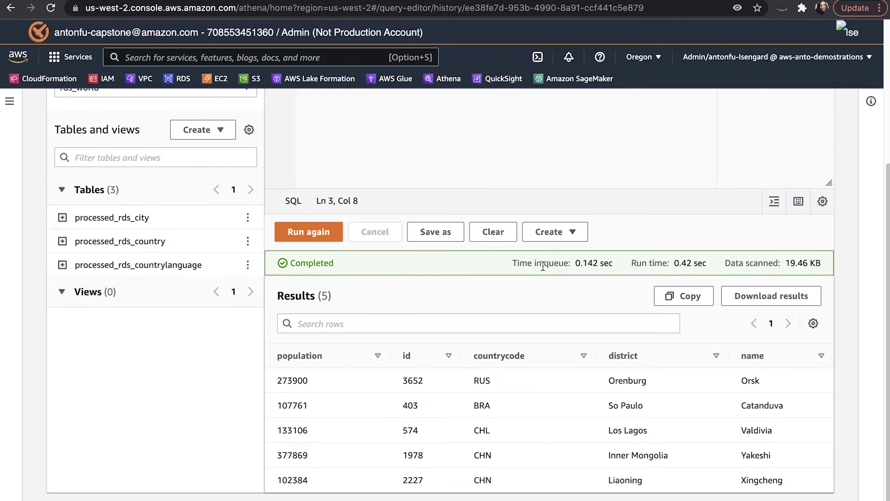
Change the queried table to processed_rds_country and run the query.
scroll(543, 266, up, 5)
drag(466, 222, 488, 222)
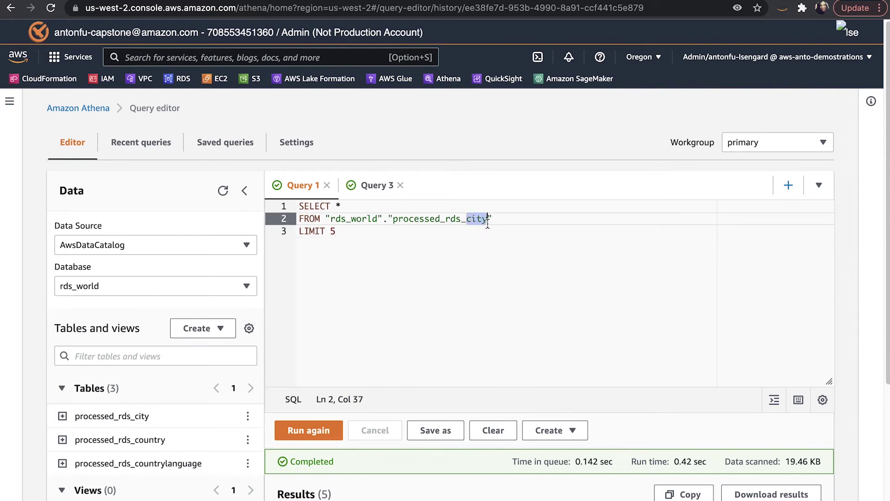
text(country)
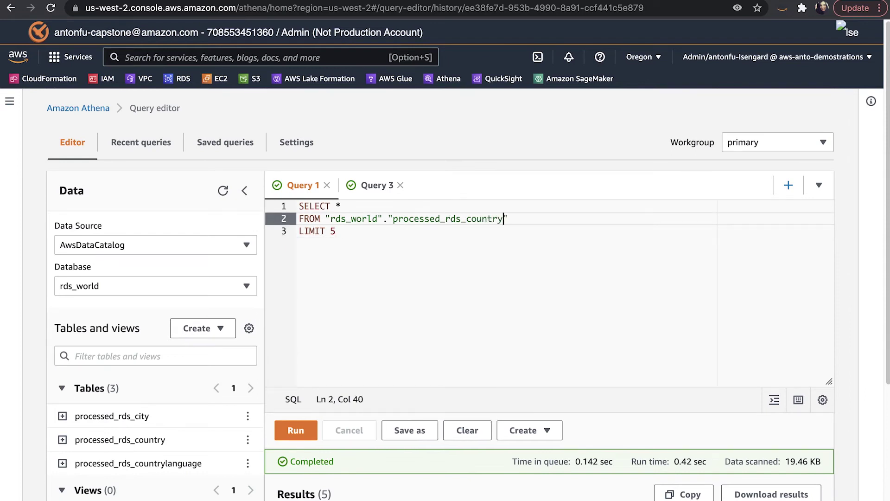
key(ctrl+Return)
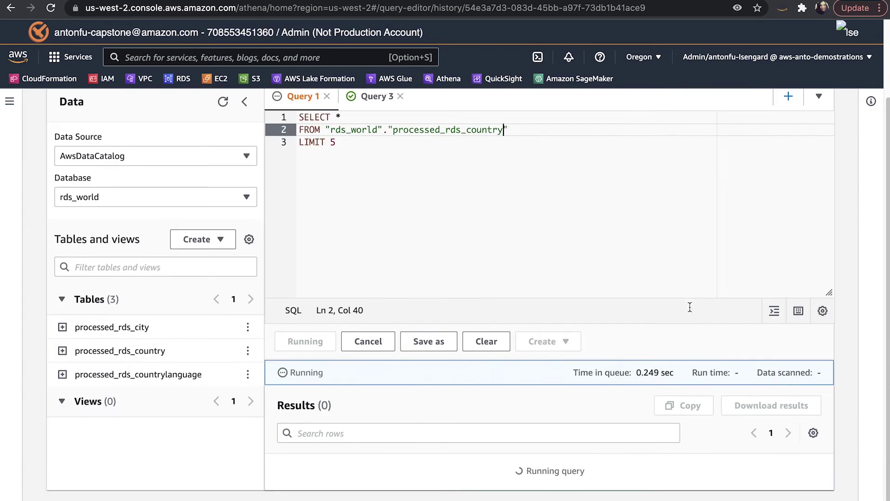
Examine the country query results across all columns, from code2 and the country code through to region and population.
scroll(854, 360, down, 3)
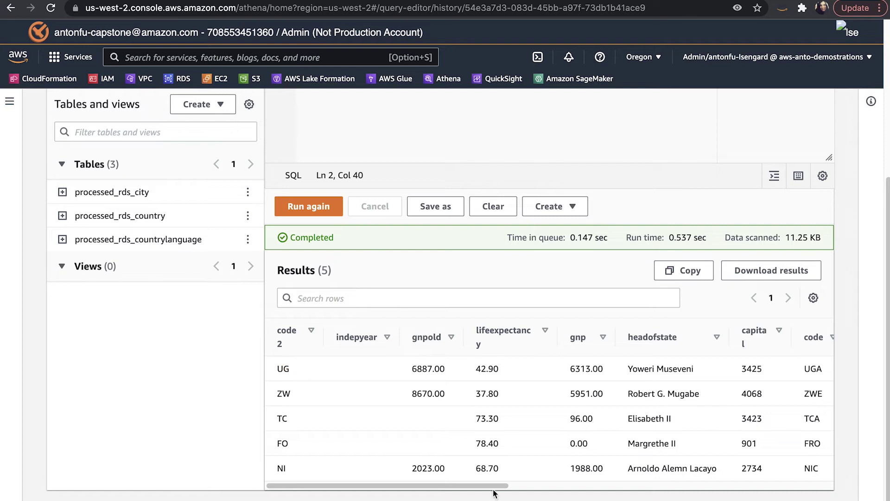
drag(475, 486, 625, 493)
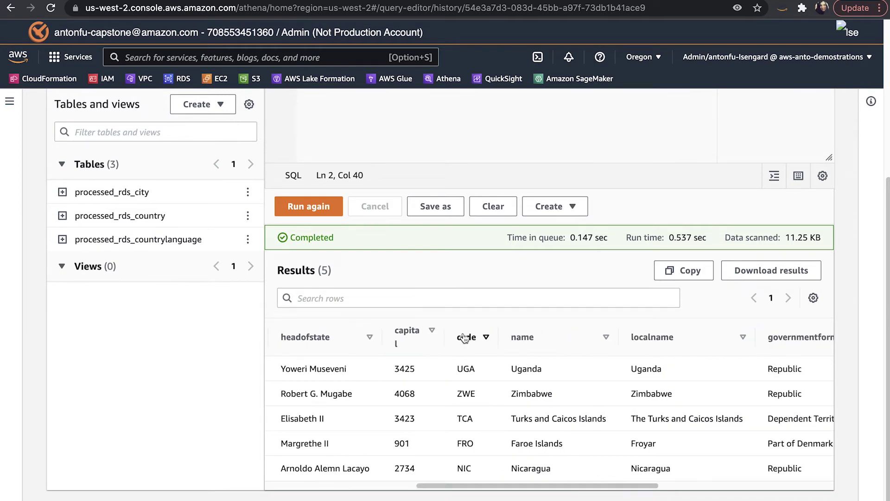
drag(454, 369, 483, 374)
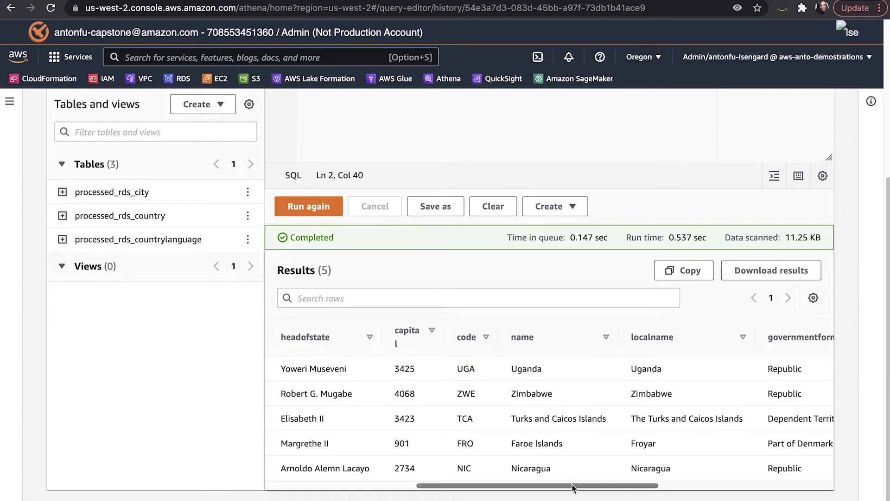
drag(572, 484, 753, 496)
scroll(689, 416, up, 1)
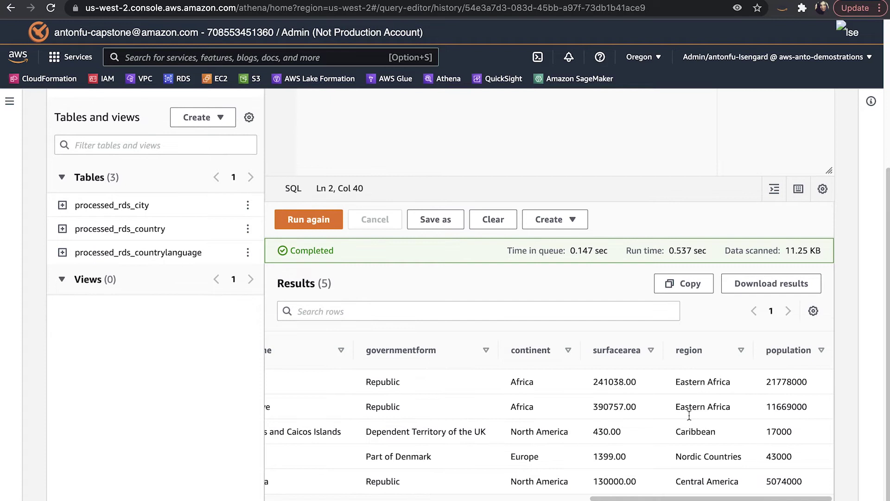
scroll(689, 416, left, 3)
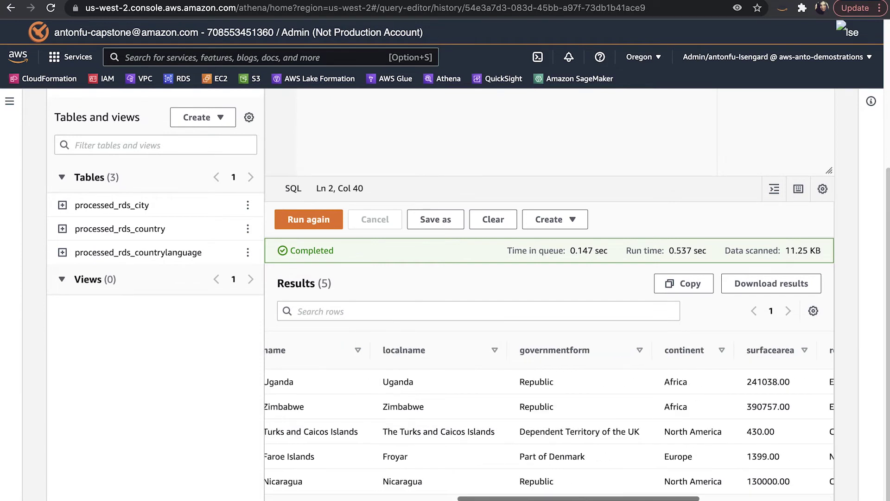
scroll(689, 416, left, 10)
scroll(550, 415, right, 10)
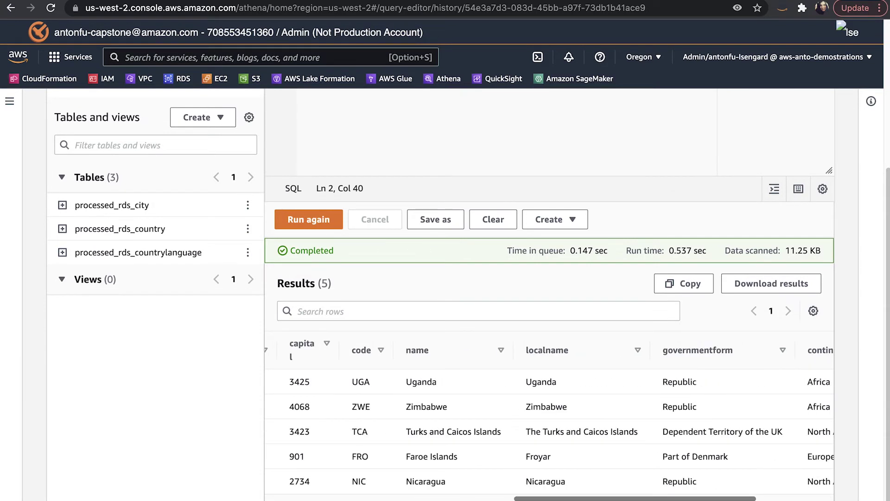
scroll(510, 425, up, 3)
scroll(510, 425, right, 2)
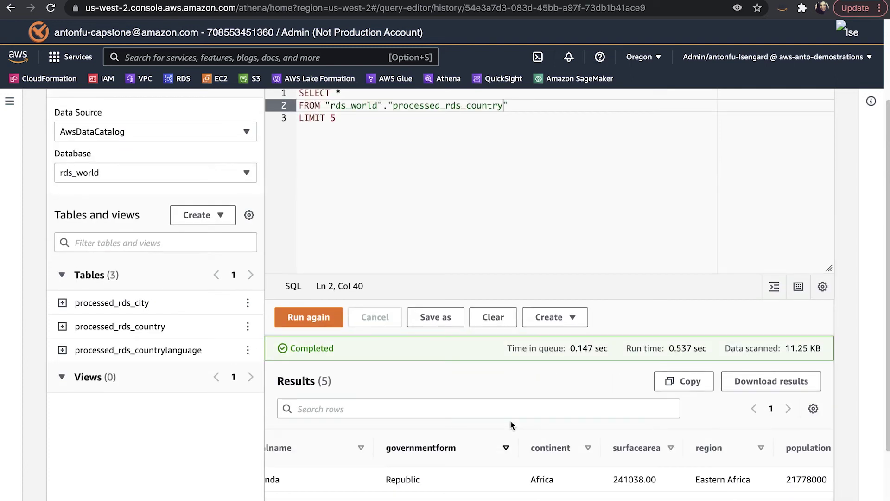
Expand processed_rds_city and processed_rds_country to compare their column lists and data types, and collapse both tables again.
scroll(511, 425, up, 2)
click(63, 370)
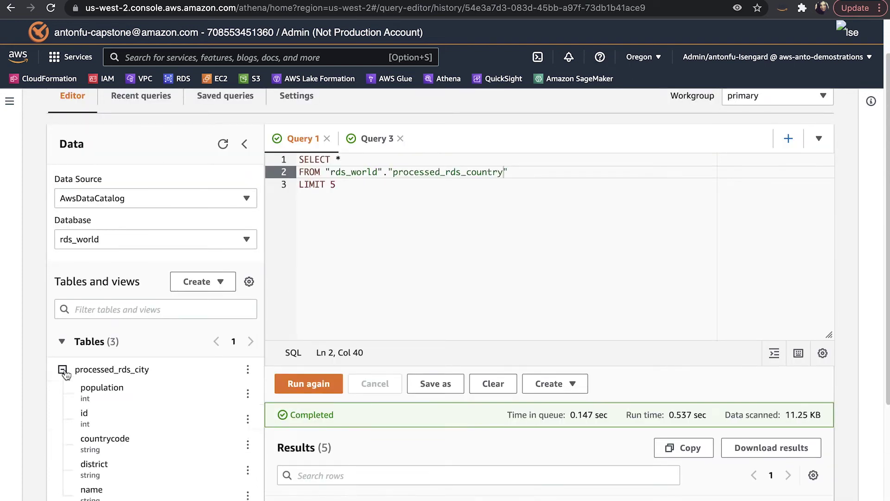
scroll(89, 399, down, 1)
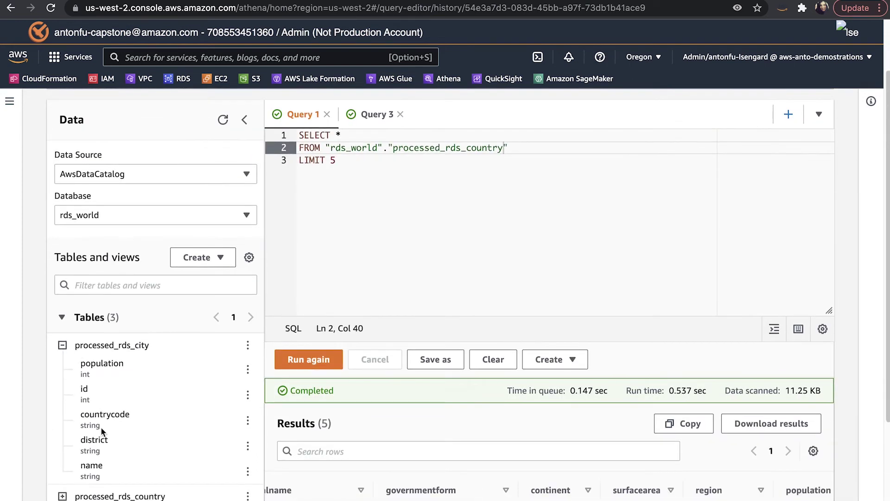
scroll(101, 427, down, 2)
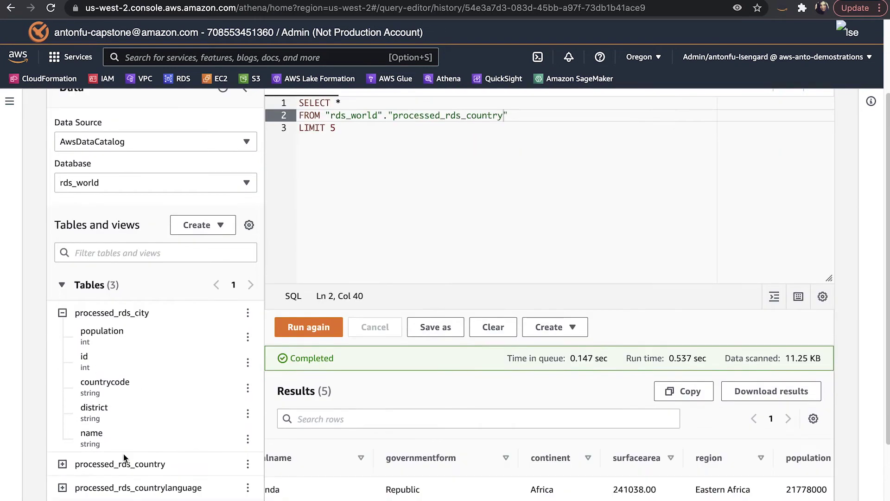
click(124, 459)
scroll(121, 426, down, 5)
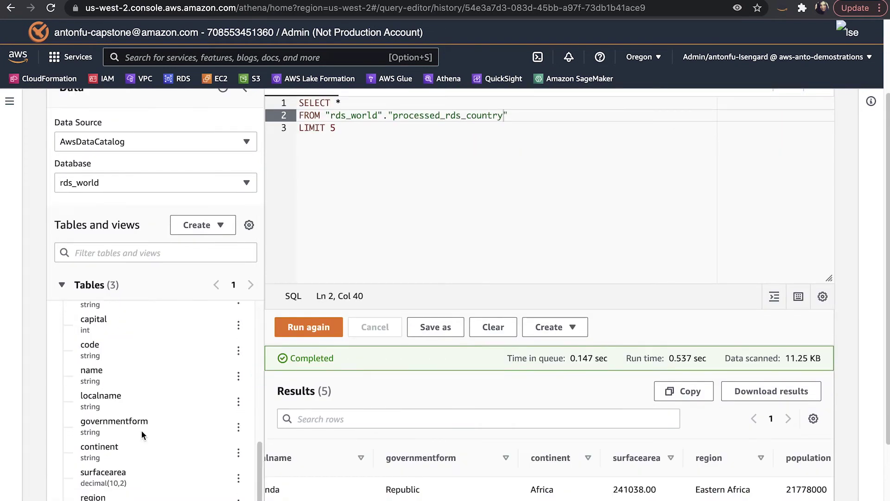
scroll(141, 429, up, 5)
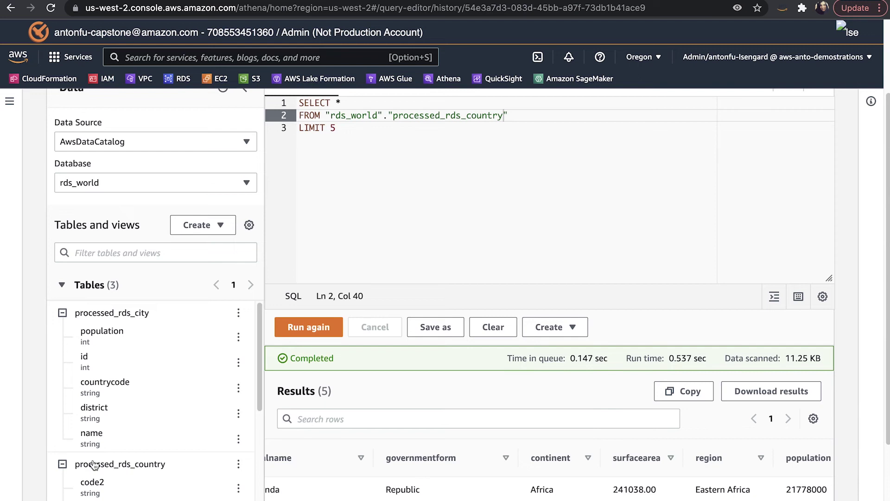
click(63, 463)
click(78, 315)
scroll(79, 315, up, 3)
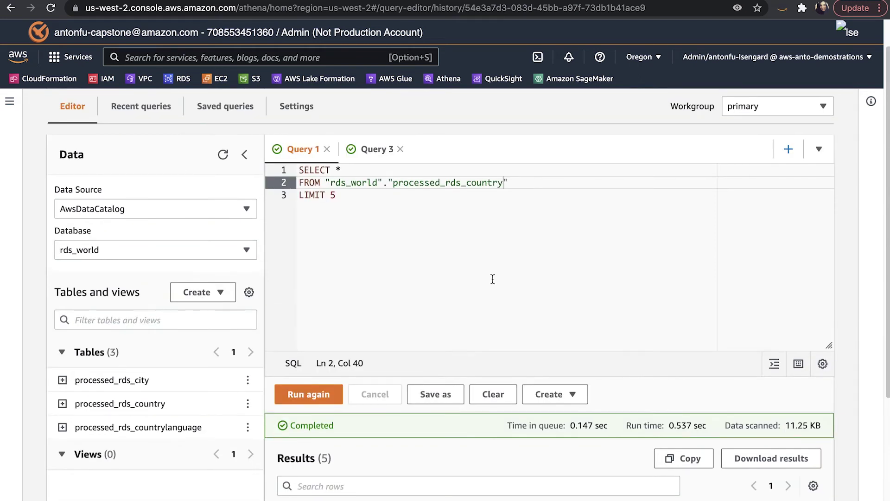
Open the Query 3 join of the country and city tables, set its LIMIT to 15 and run it.
click(372, 157)
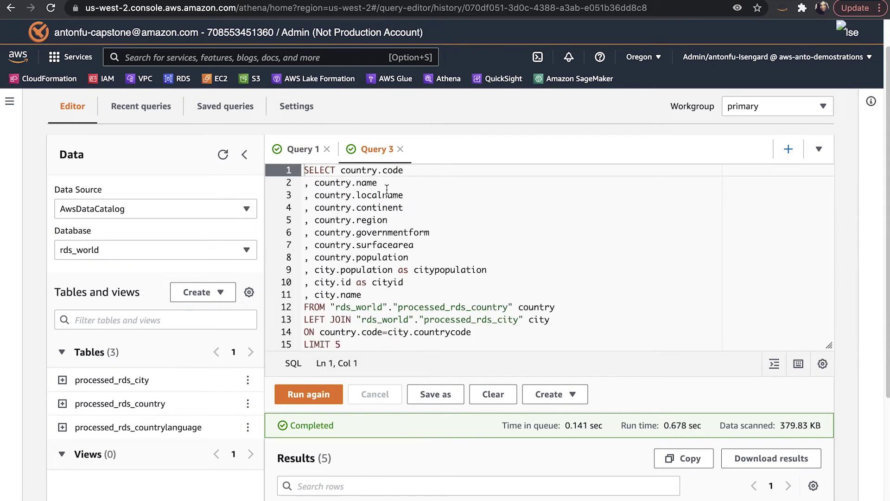
scroll(503, 258, down, 1)
scroll(450, 264, up, 2)
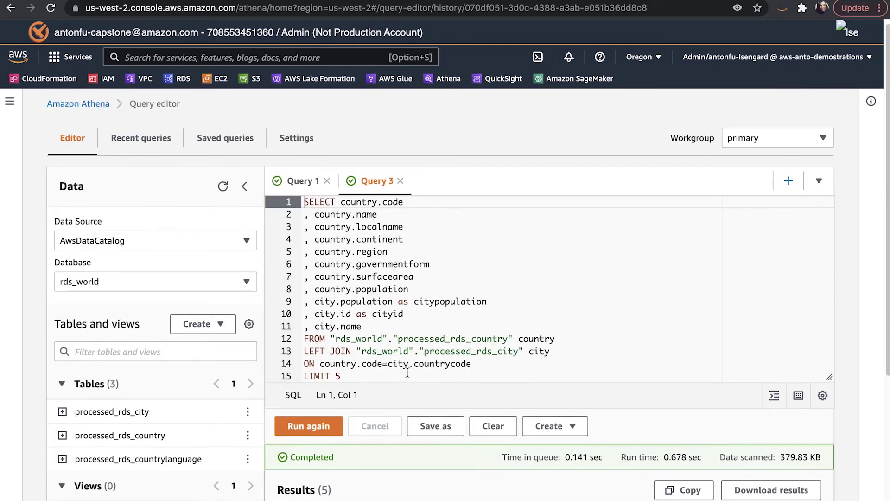
click(384, 376)
key(BackSpace)
text(15)
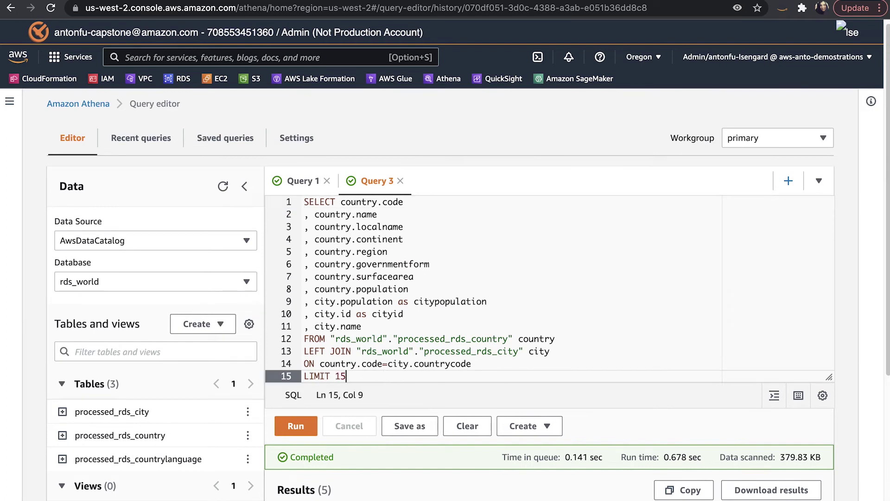
key(ctrl+Return)
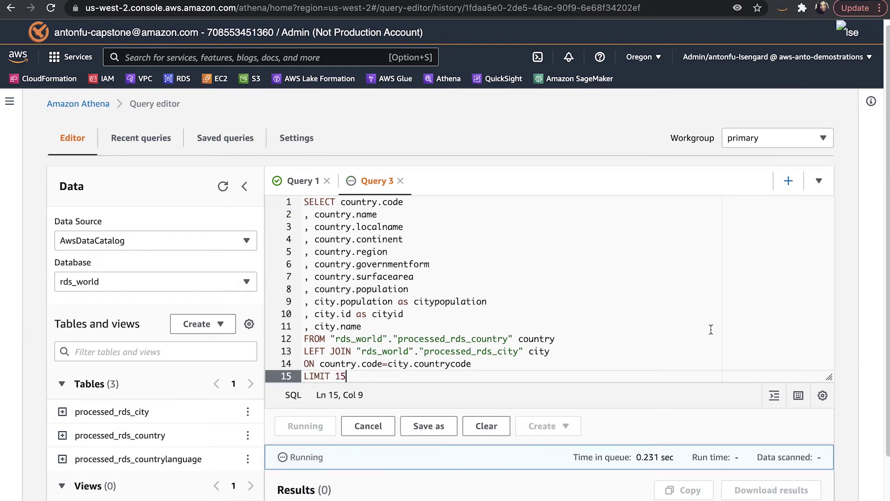
Examine the joined results, comparing the country columns with the city population, city ID and city name columns.
scroll(849, 364, down, 9)
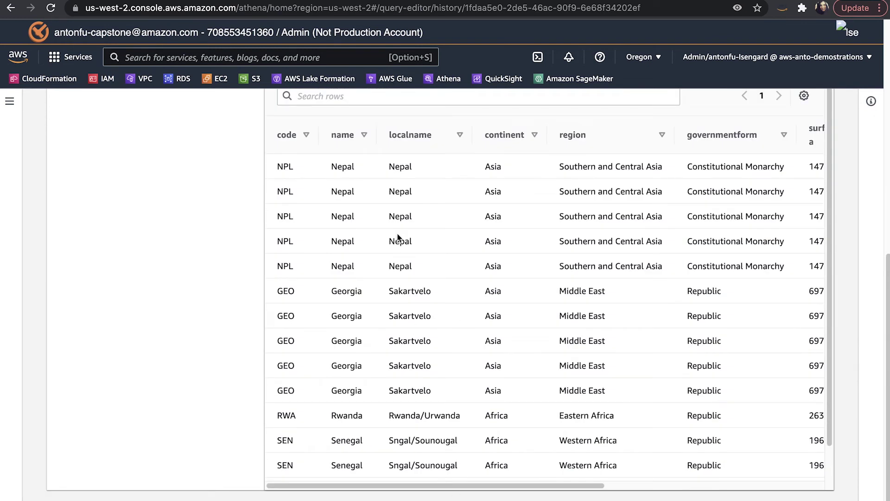
drag(279, 166, 771, 165)
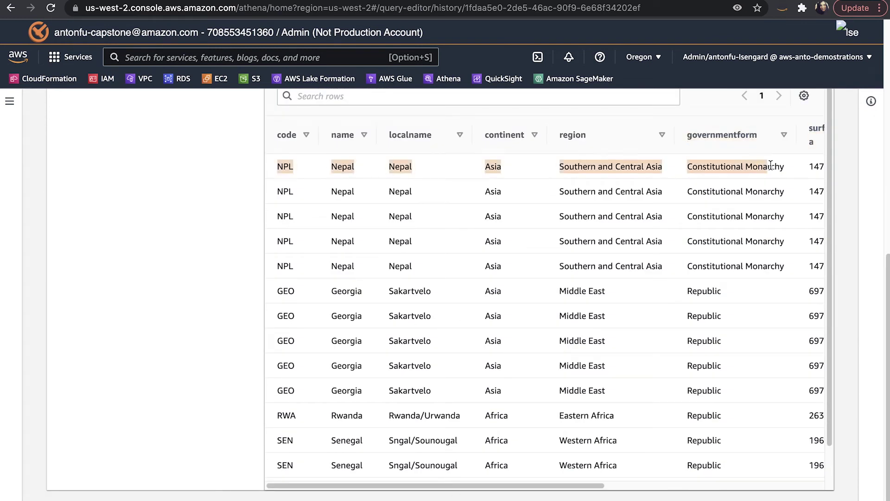
click(736, 177)
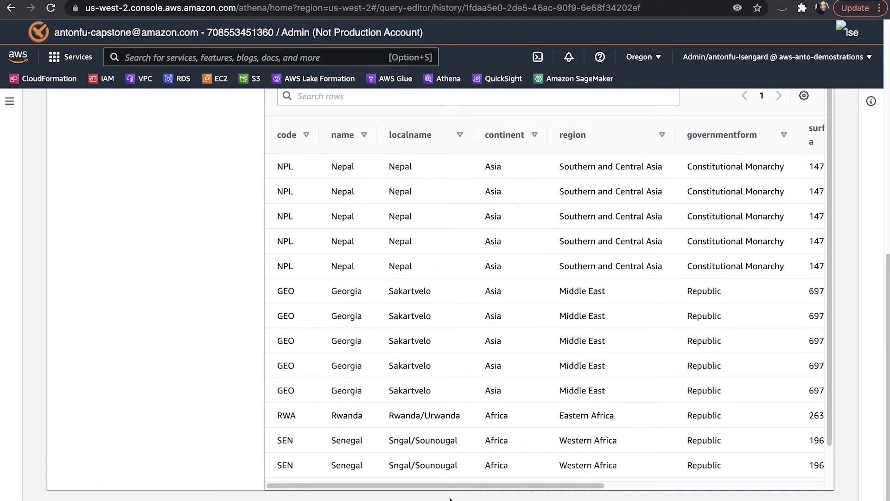
drag(441, 485, 732, 486)
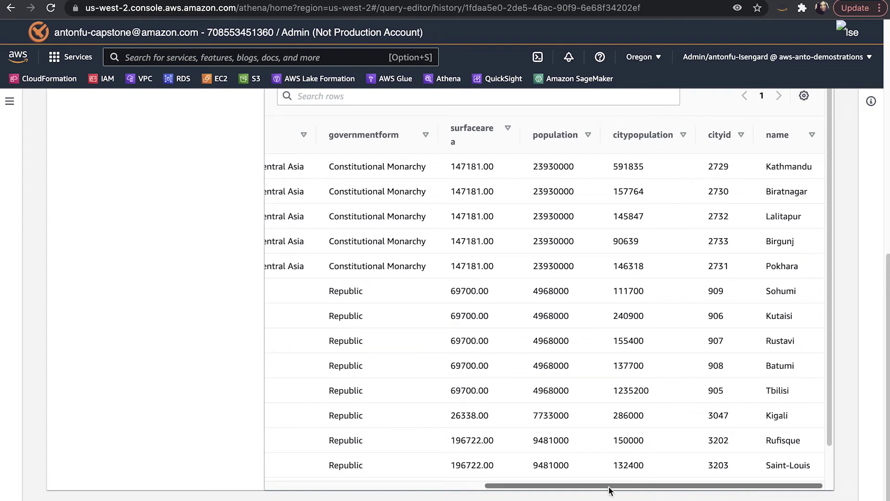
drag(609, 491, 334, 485)
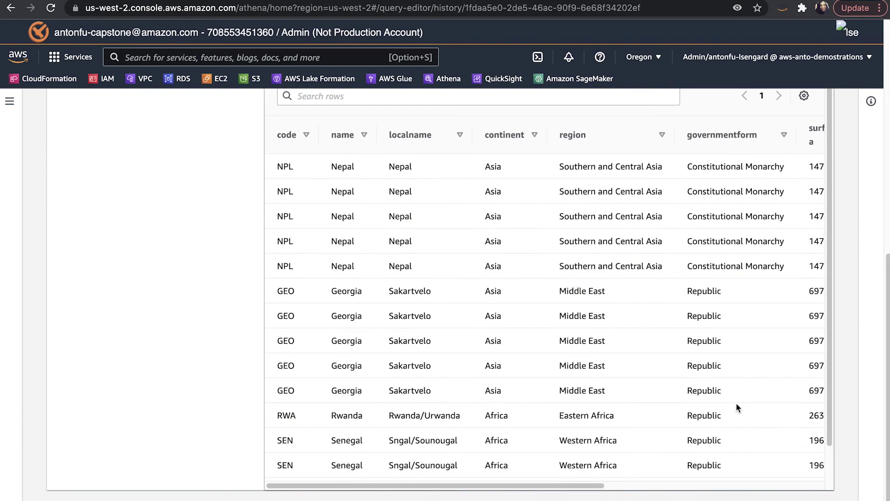
scroll(735, 407, up, 1)
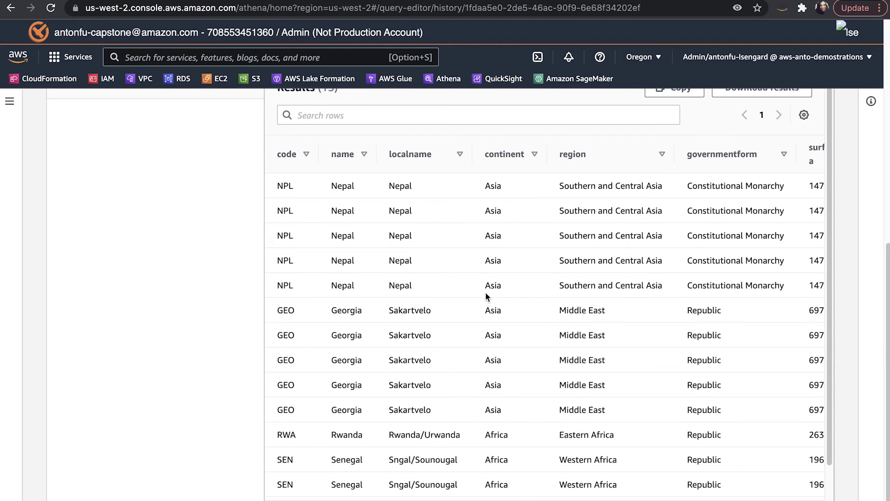
Return to the join statement and review the country columns in its SELECT list, from country.code to country.population.
scroll(539, 313, up, 10)
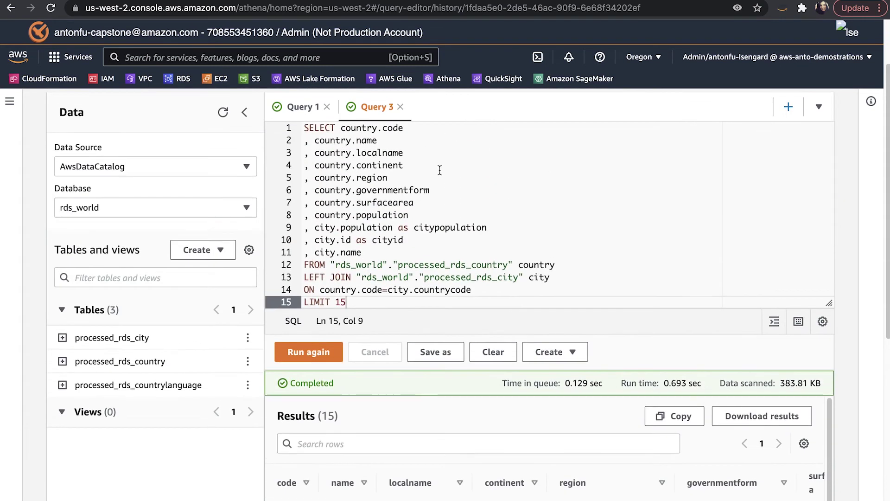
click(510, 218)
scroll(445, 186, up, 1)
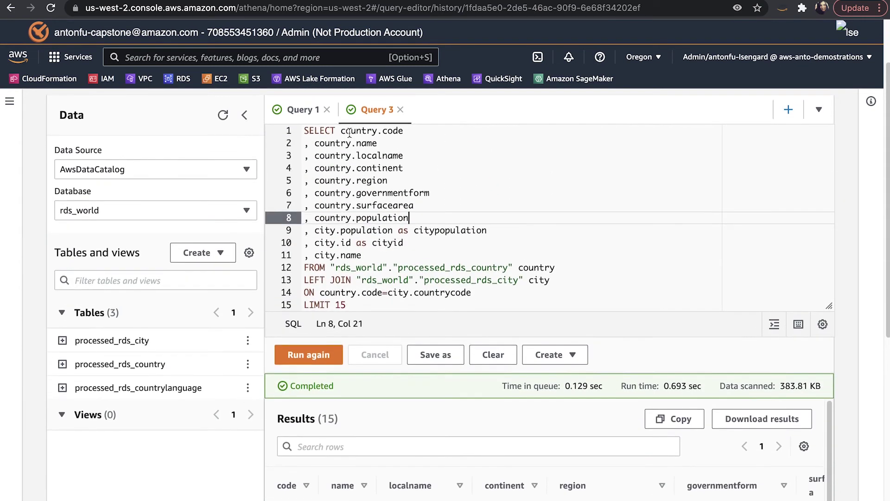
drag(342, 131, 428, 211)
click(427, 218)
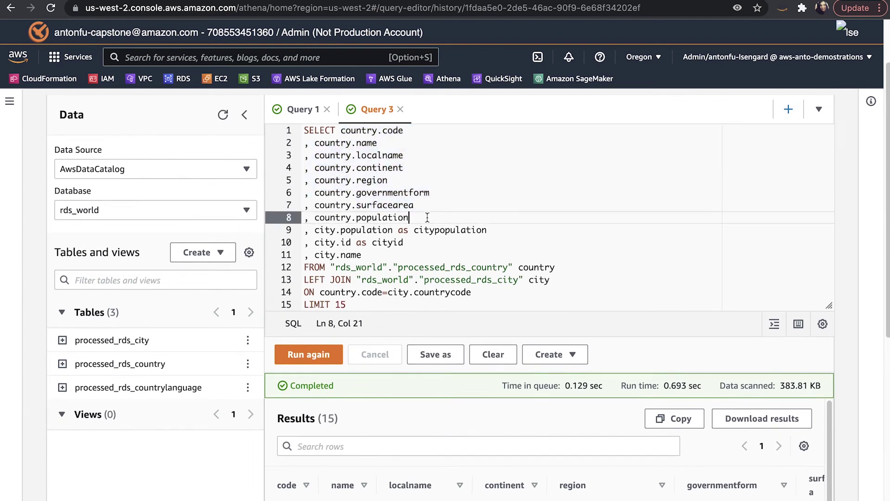
Review the city columns of the join's SELECT list and its FROM and LEFT JOIN clauses on the country and city tables.
drag(315, 230, 384, 252)
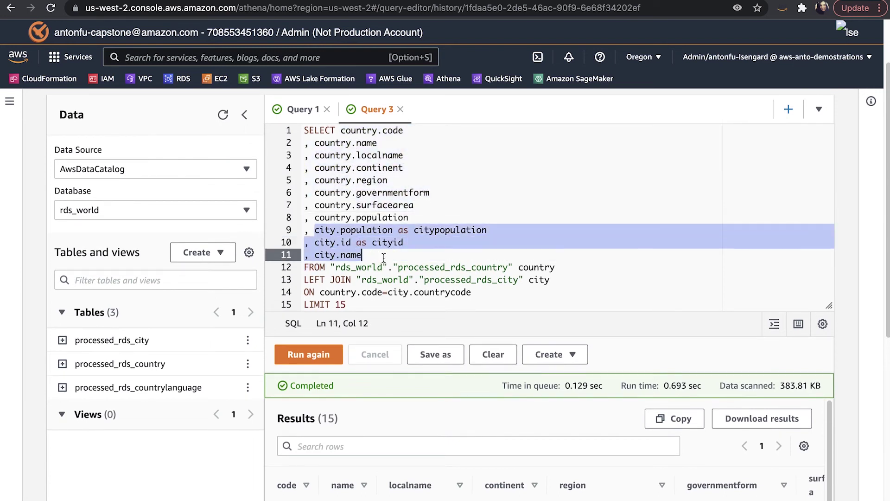
click(411, 258)
scroll(426, 291, down, 1)
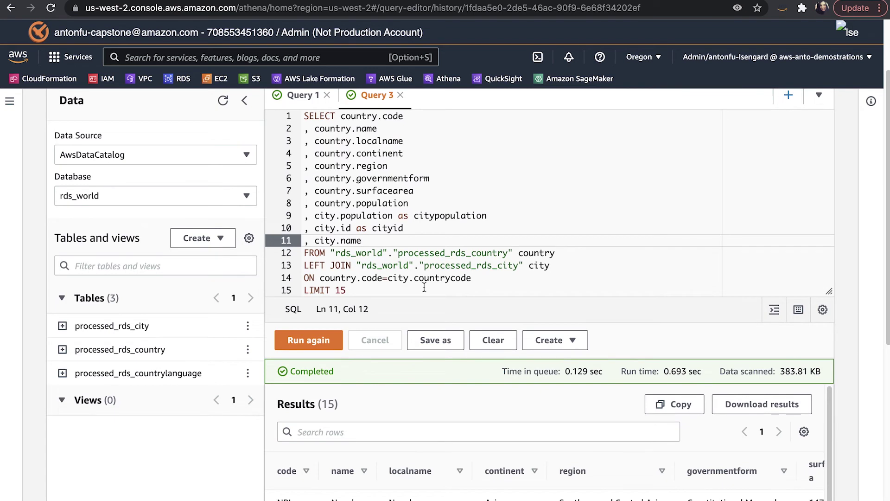
drag(302, 255, 543, 281)
click(431, 290)
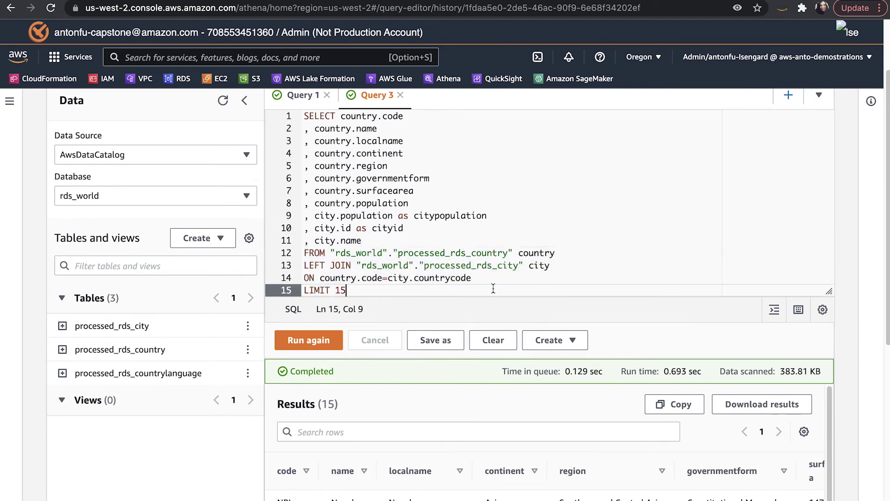
Remove the LIMIT 15 line from the join, put CREATE VIEW view_world AS above its SELECT, and run the statement.
drag(426, 291, 296, 288)
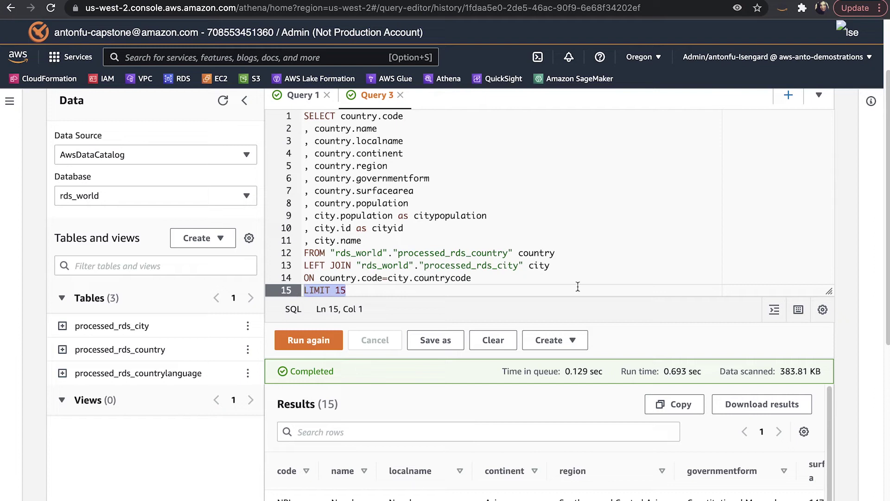
key(BackSpace)
click(305, 116)
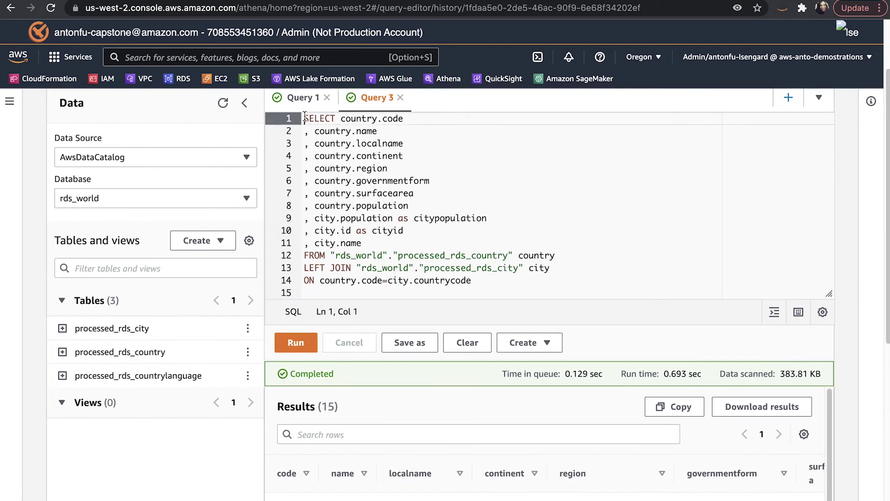
key(Return)
key(Up)
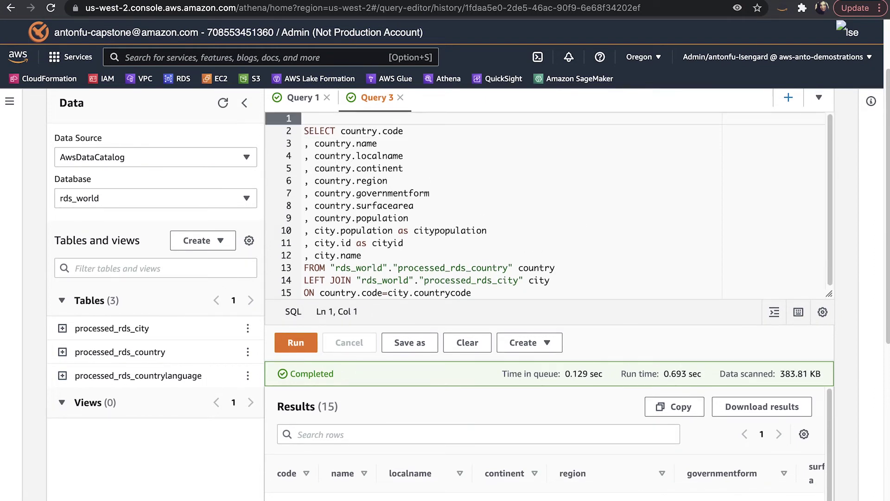
text(CREATE VIEW)
text(view)
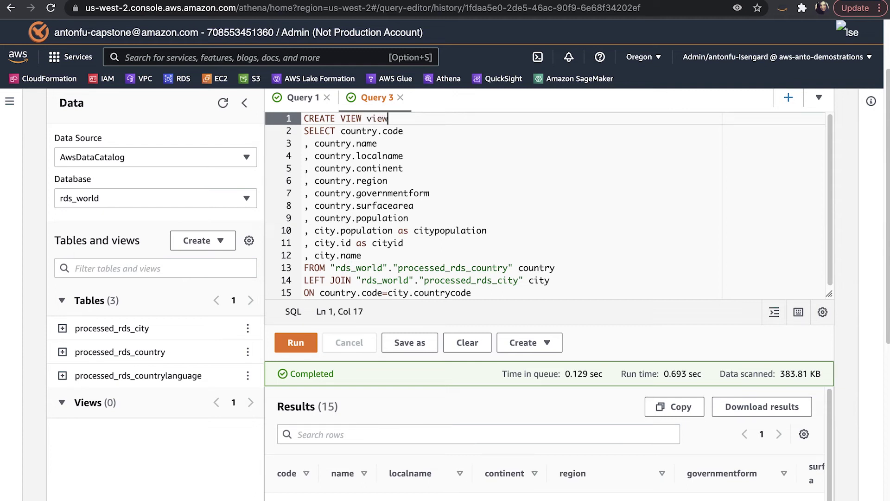
text(_world)
key(Return)
text(AS)
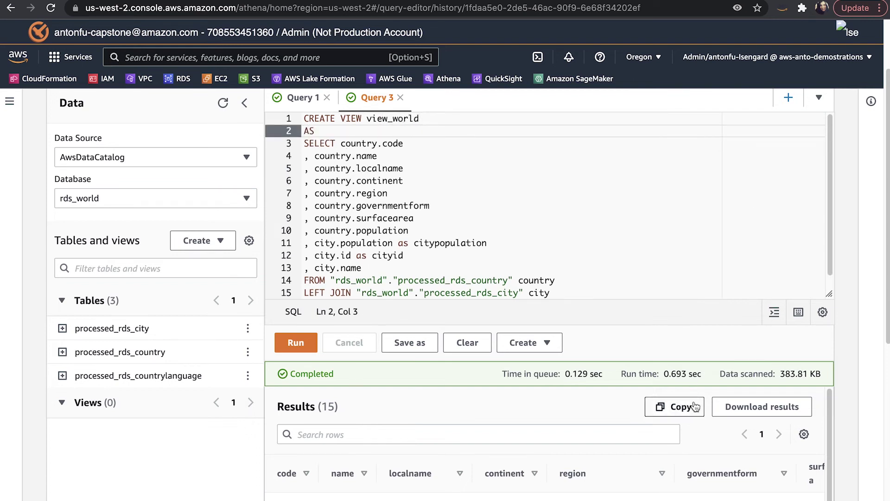
click(304, 342)
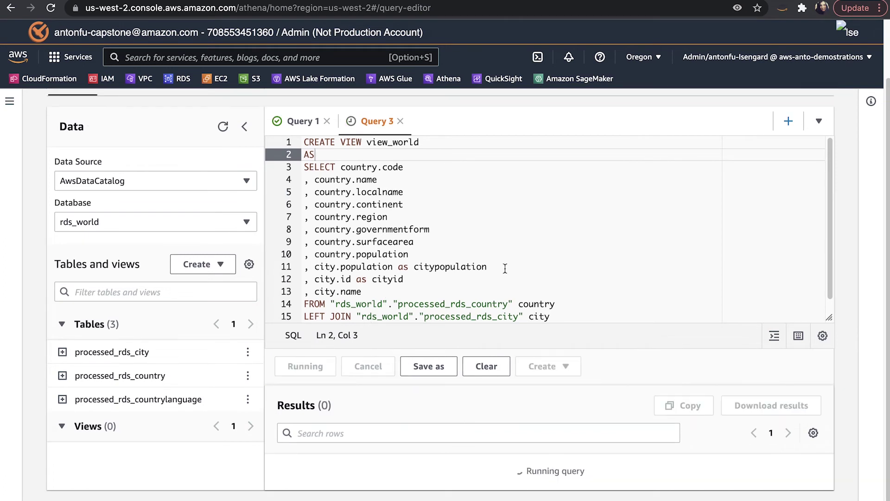
Alias city.name as cityname in the view_world statement and run it again.
click(362, 291)
text(as cityname)
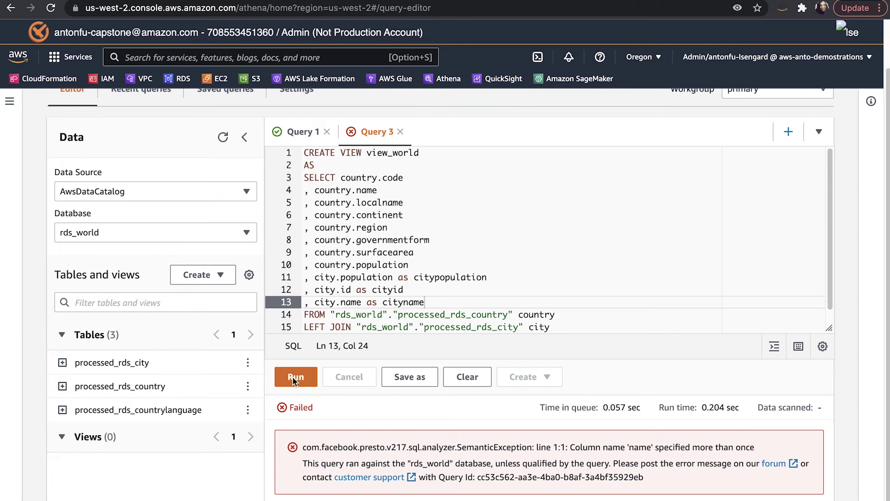
click(295, 378)
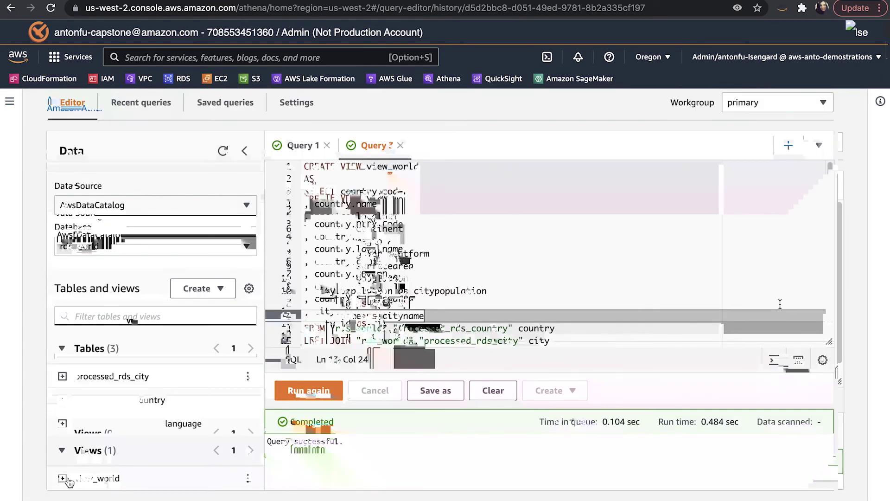
Expand the view_world view and review its columns and data types.
click(62, 478)
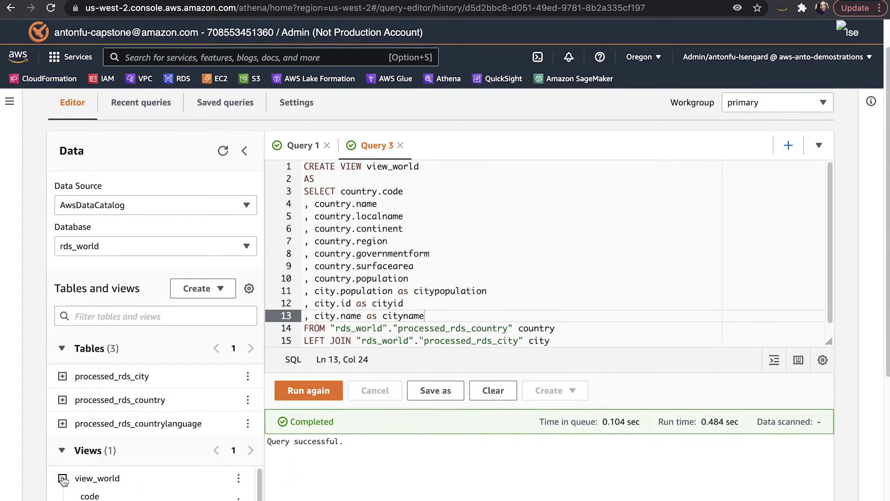
scroll(44, 462, down, 5)
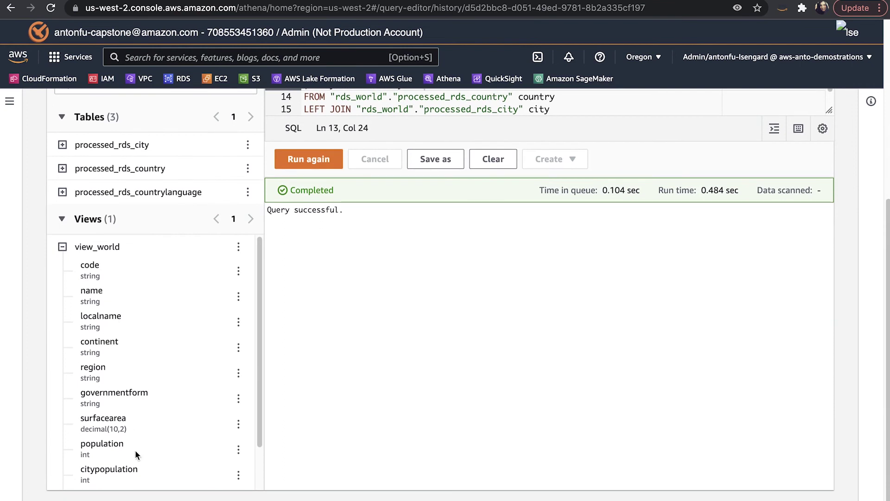
scroll(404, 392, up, 5)
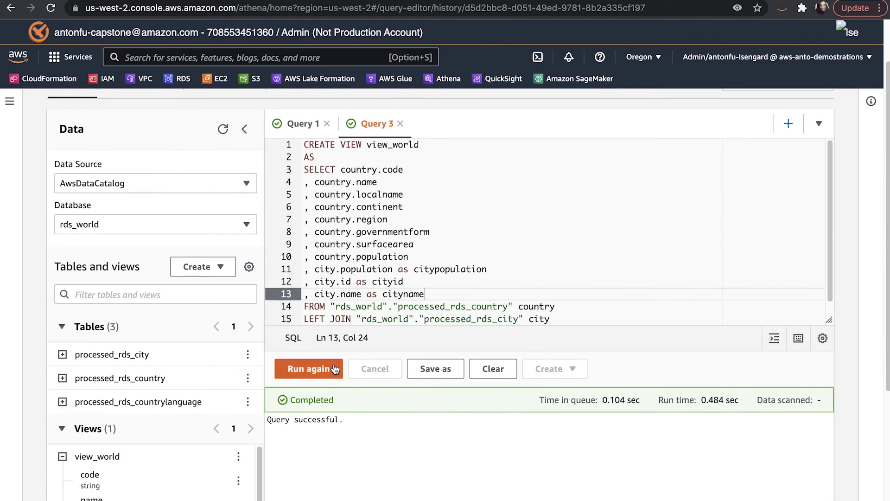
In a new query, write select * from "rds_world"."view_world" limit 10 and run it.
click(789, 123)
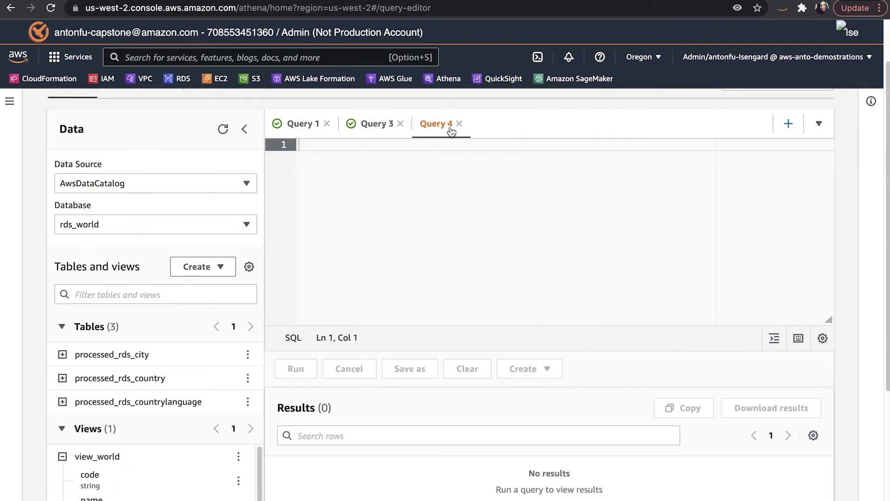
text(select *)
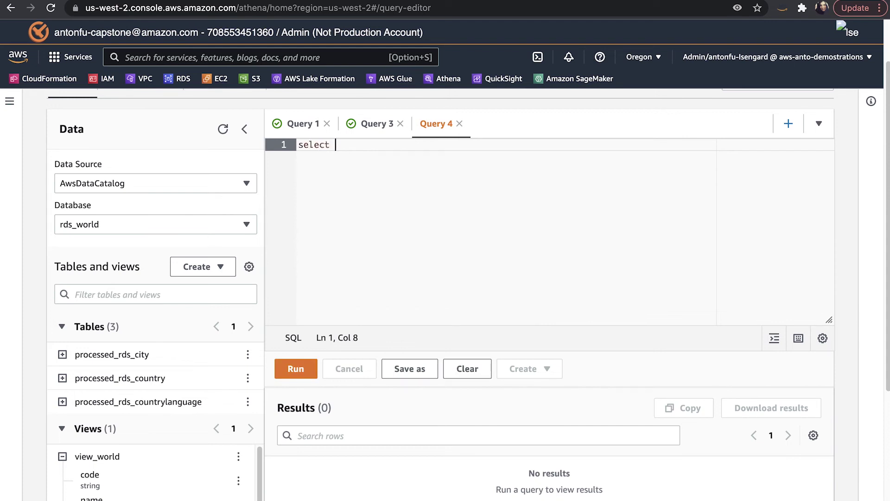
key(Return)
text(from )
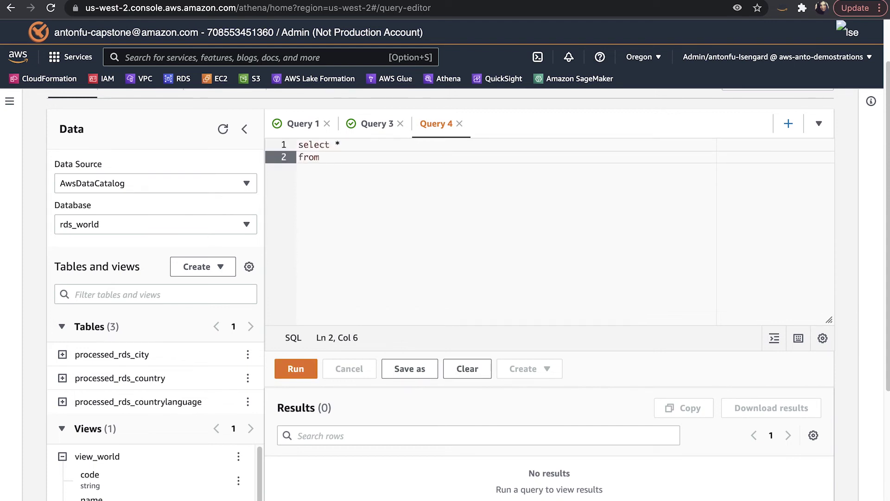
text("rds_world"."view_)
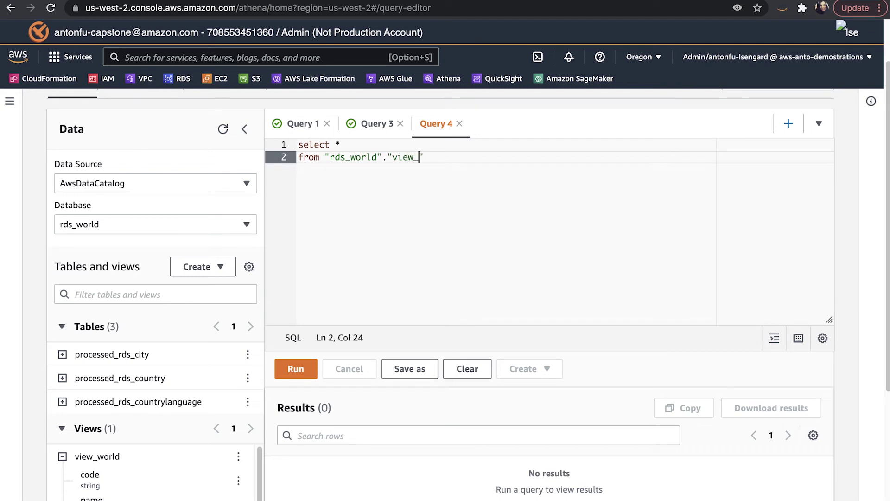
text(world")
key(Return)
text(li)
key(BackSpace)
key(BackSpace)
text(limit 10)
key(super+Return)
Examine the rows returned from view_world, including the country code, name, continent, region and government form columns.
scroll(792, 292, down, 3)
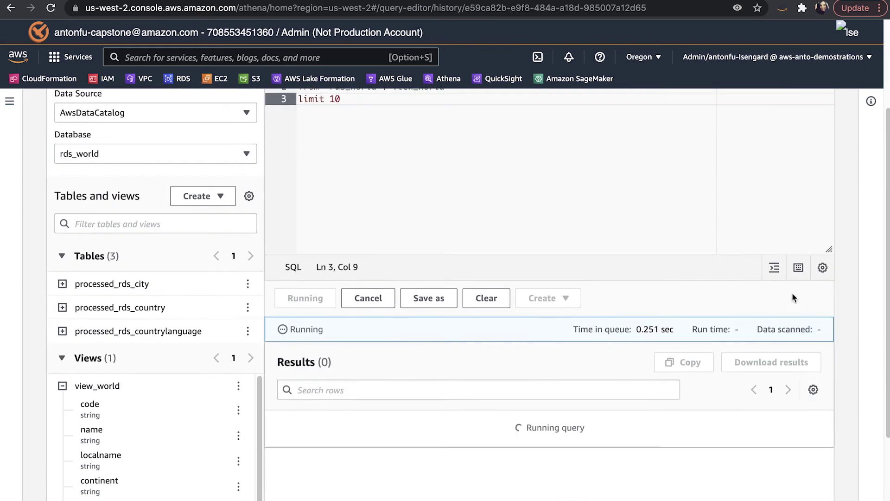
scroll(793, 293, down, 5)
scroll(824, 285, down, 2)
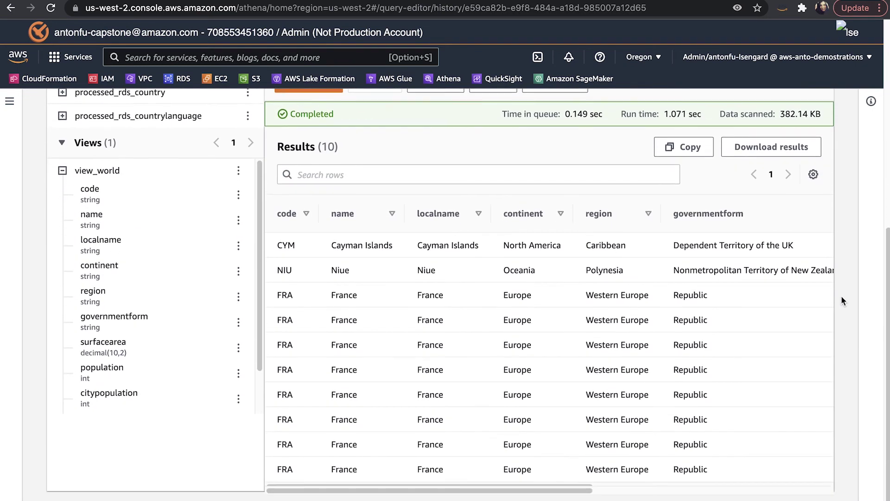
drag(469, 482, 346, 495)
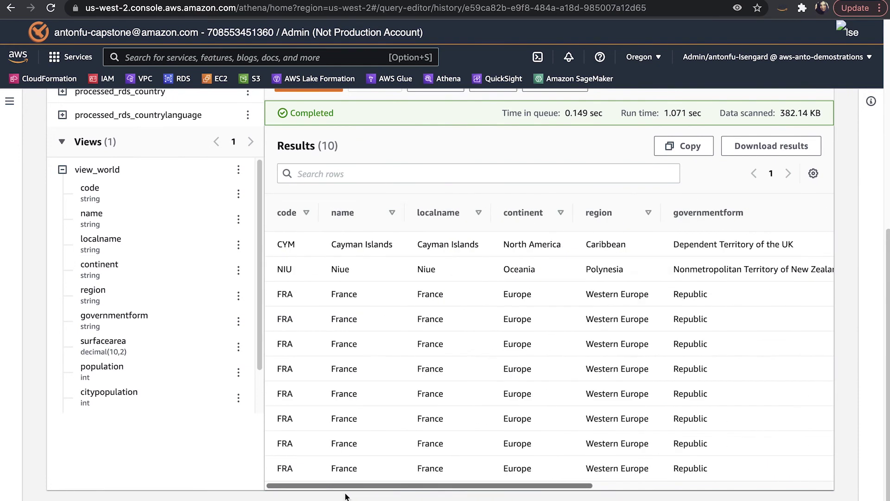
scroll(844, 385, up, 3)
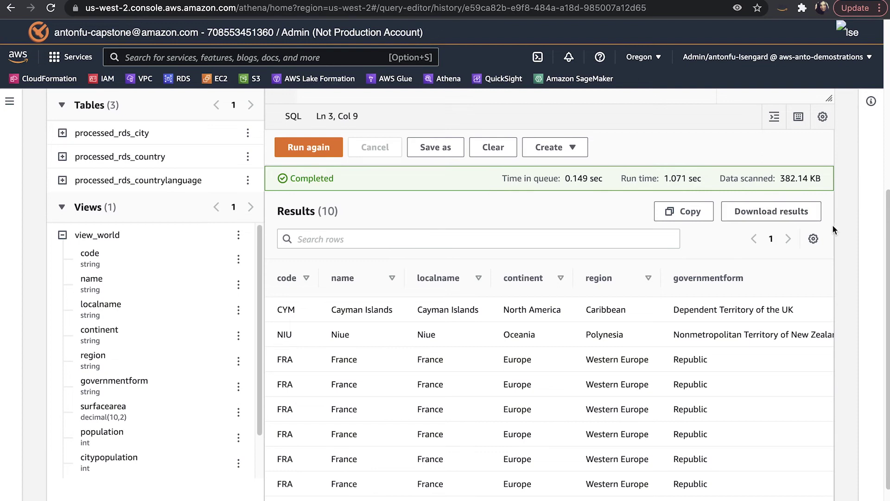
scroll(843, 259, up, 8)
scroll(843, 250, up, 2)
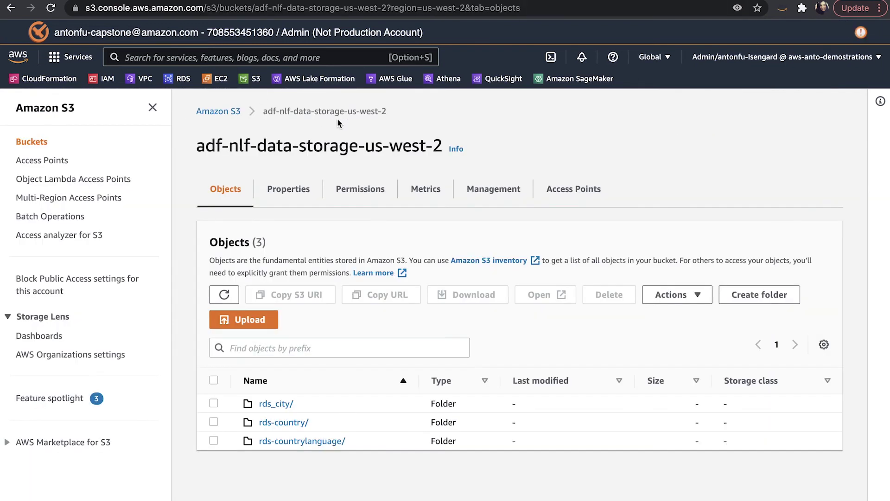
In Amazon S3, open the adf-nlf-athena-results-us-west-2 bucket down to Unsaved/2021/11/29 and examine the stored query result files.
click(230, 113)
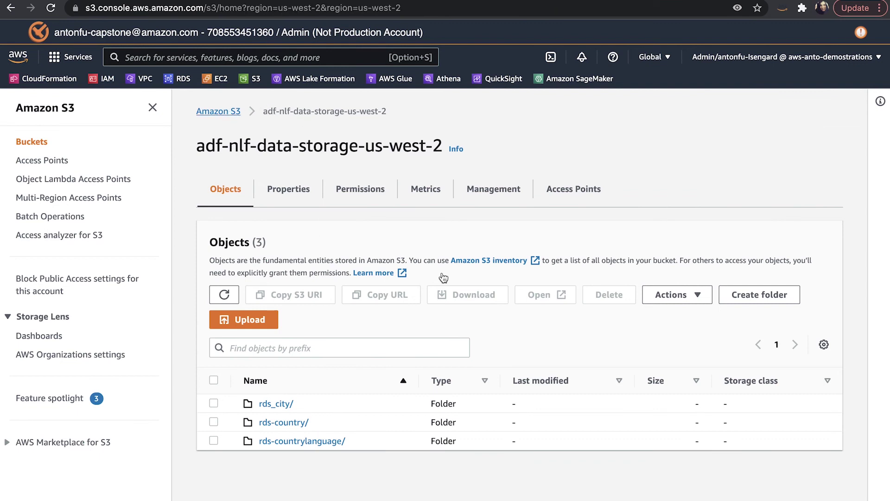
scroll(431, 348, down, 1)
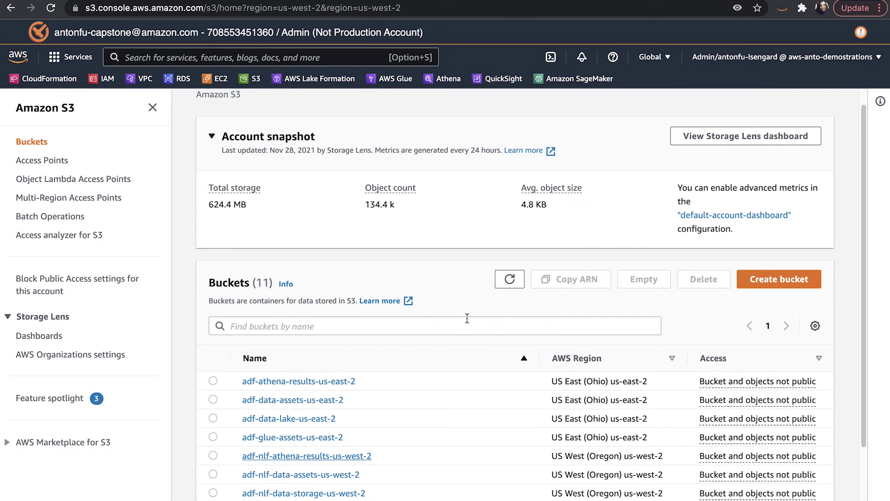
click(350, 456)
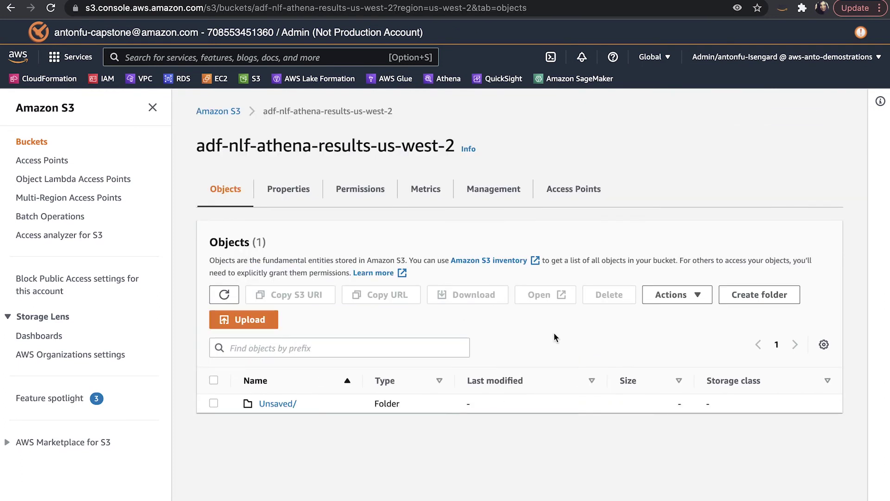
click(278, 404)
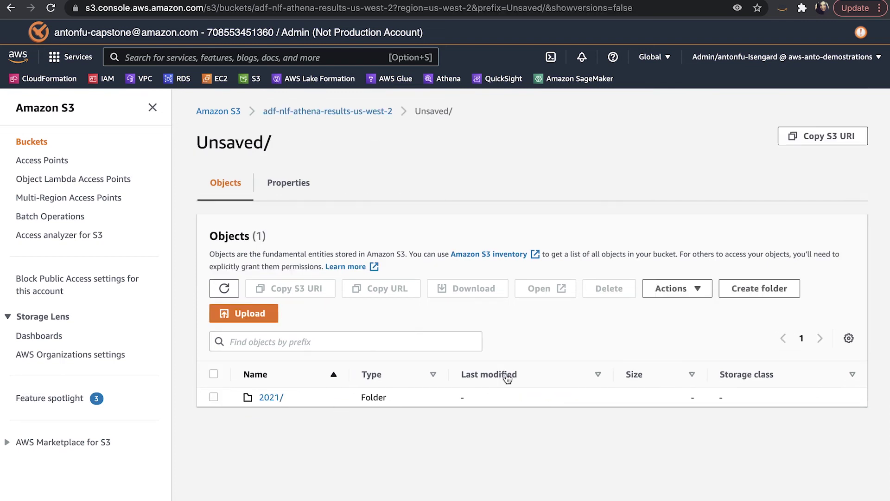
click(270, 398)
click(261, 399)
click(264, 398)
scroll(599, 422, down, 6)
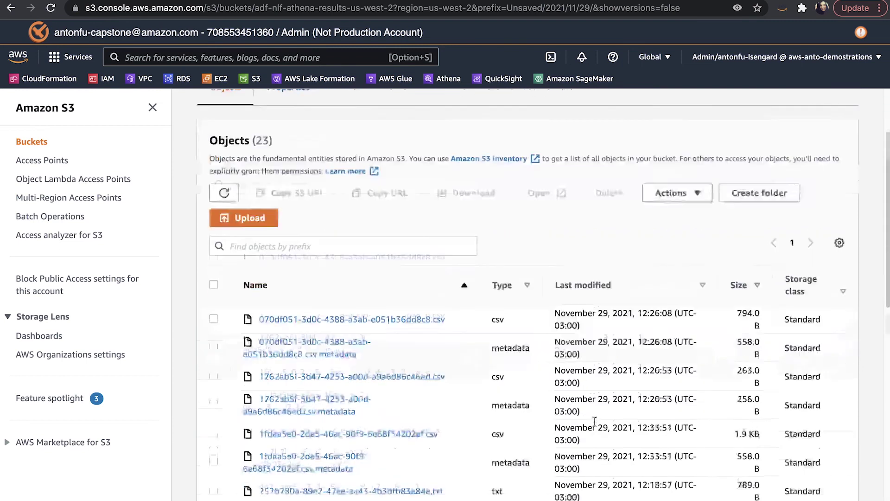
scroll(600, 422, up, 5)
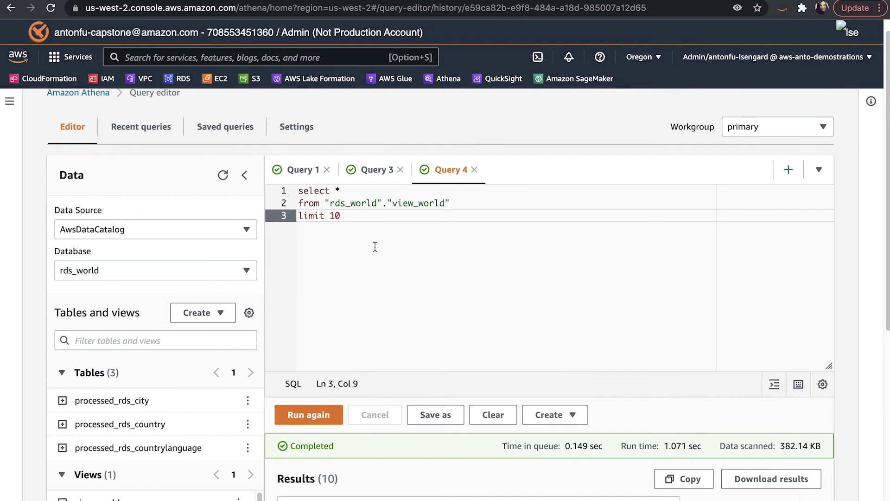
Back in Athena, start saving the Query 3 view statement under the name view_world_query.
click(374, 170)
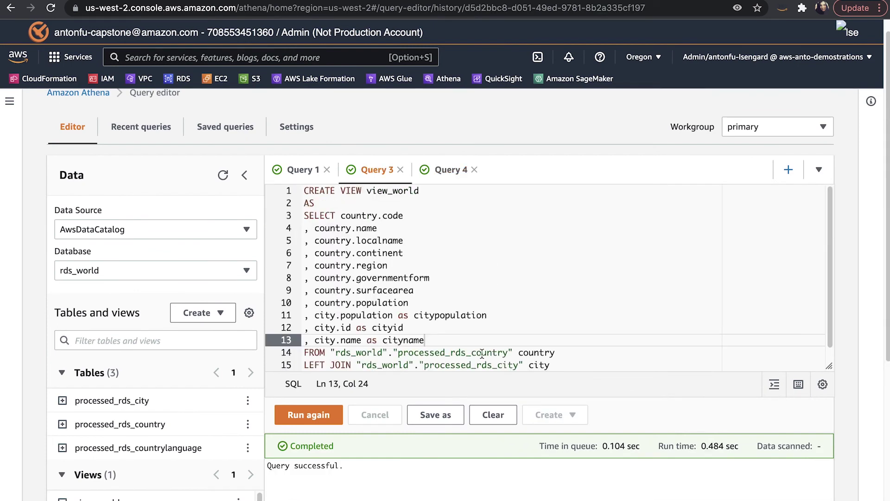
click(441, 417)
click(358, 218)
text(view_wo)
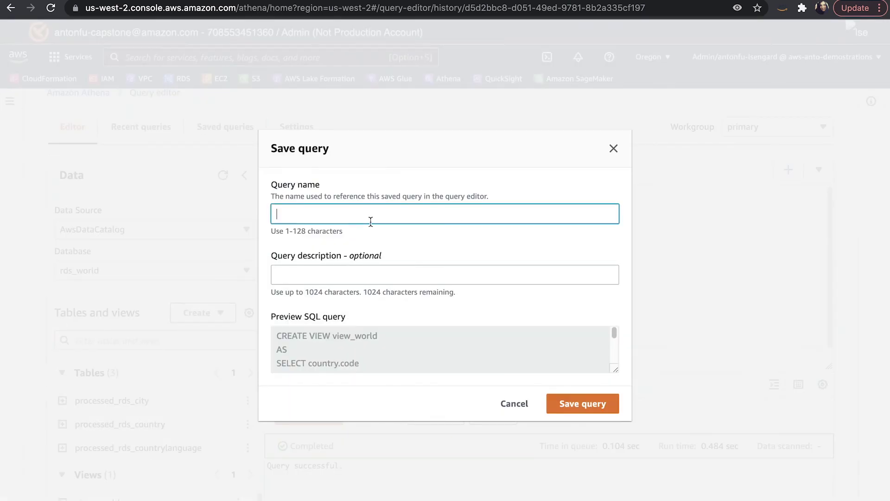
text(rld_query)
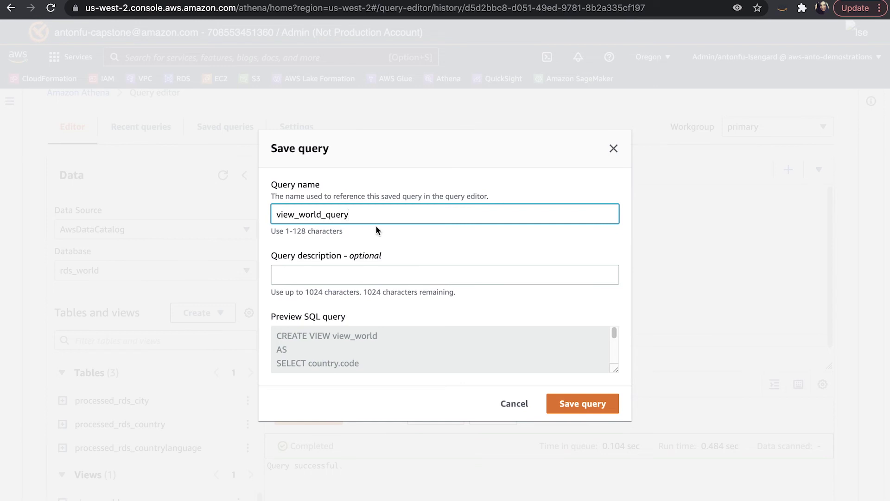
Add the description "Query para visualizar en Quicksight" to view_world_query and save the query.
click(404, 274)
text(Q)
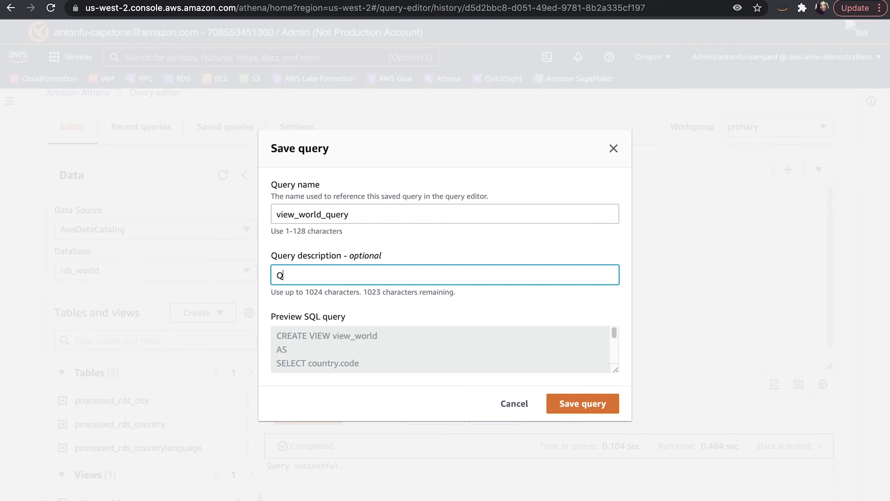
text(uery para almacenar )
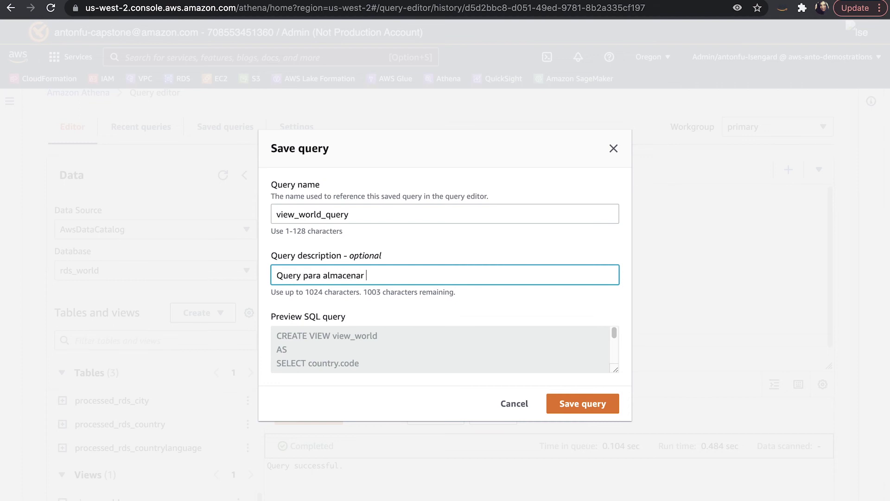
text(el)
key(BackSpace)
key(BackSpace)
key(BackSpace)
key(BackSpace)
key(BackSpace)
key(BackSpace)
key(BackSpace)
key(BackSpace)
key(BackSpace)
key(BackSpace)
key(BackSpace)
text(visualizar en Quicks)
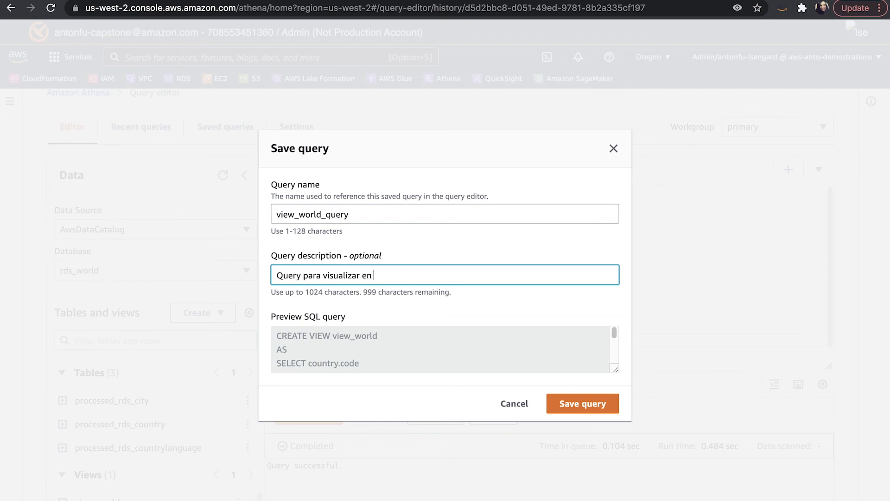
text(ight)
click(599, 411)
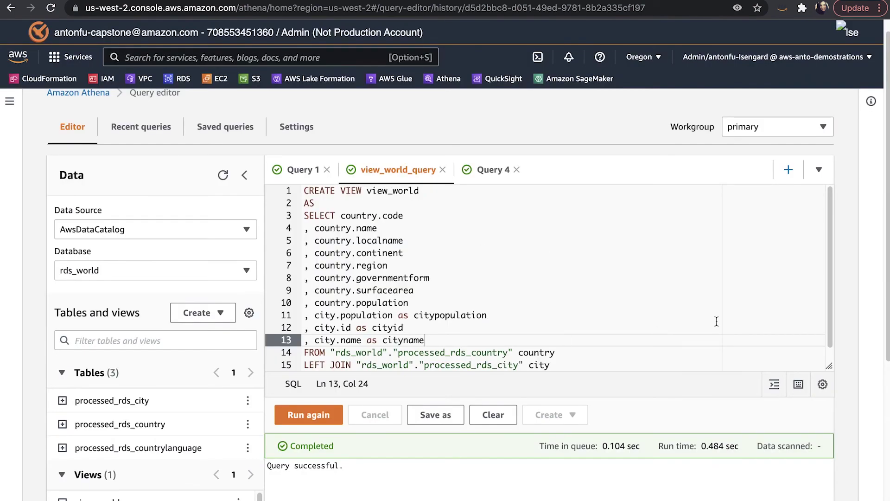
Open the recent queries history and examine the statement of the latest view_world select query.
scroll(855, 326, down, 1)
scroll(856, 326, down, 5)
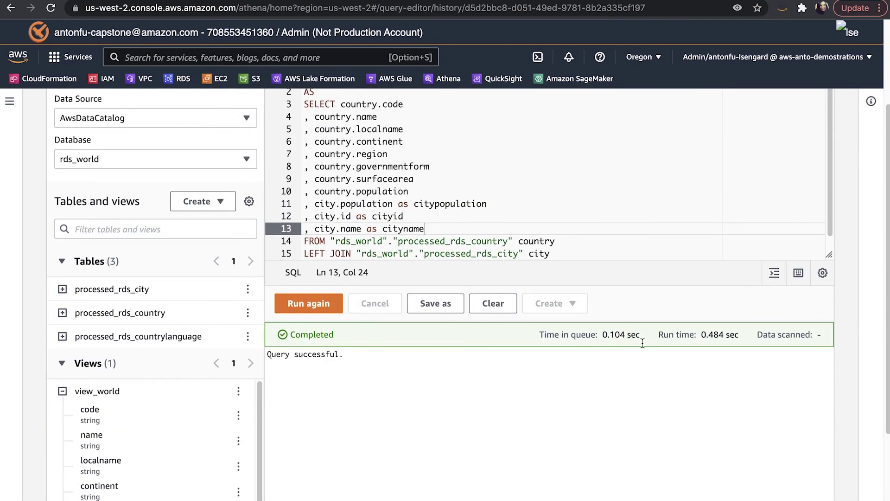
scroll(870, 442, up, 6)
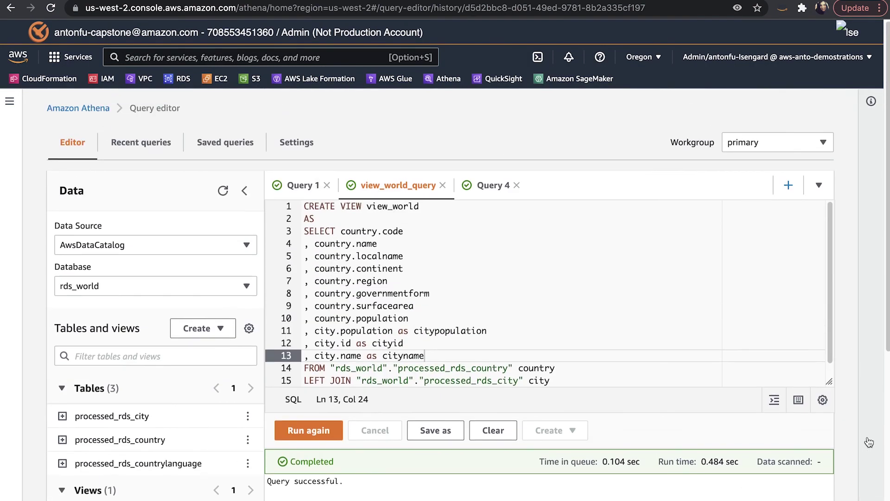
click(119, 148)
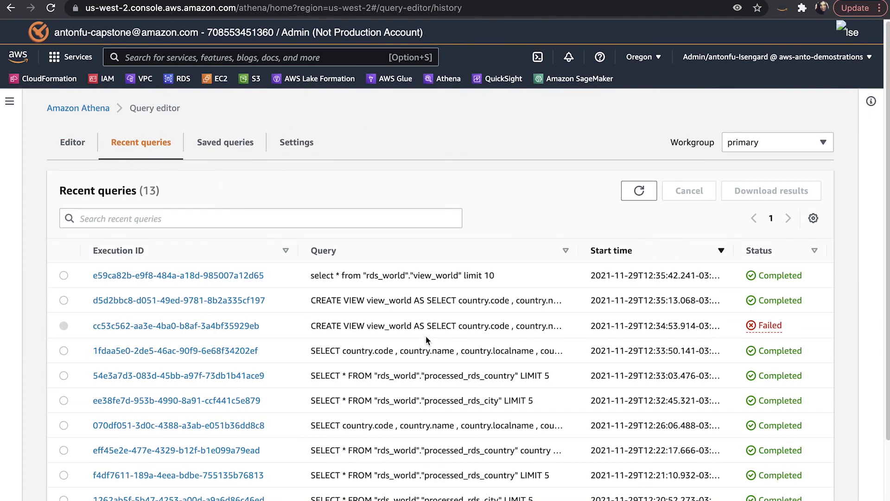
drag(309, 276, 498, 275)
click(548, 282)
Open the list of saved queries and check the SQL statement stored for view_world_query.
click(228, 147)
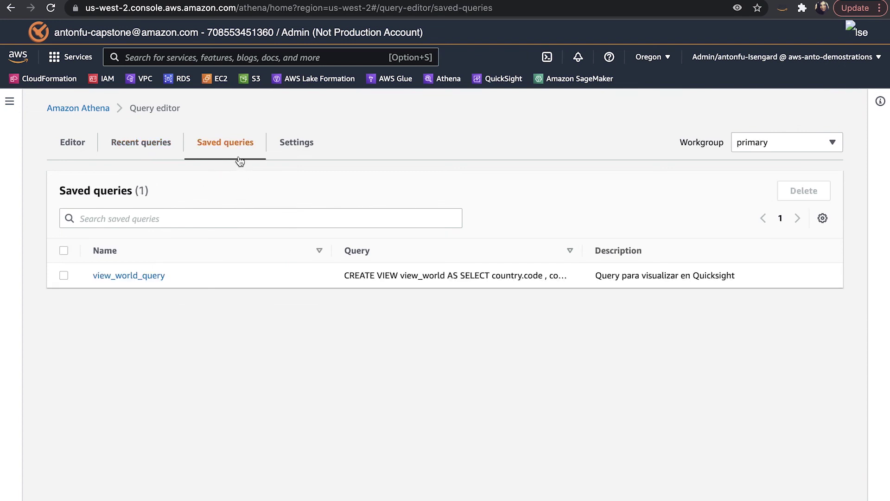
drag(343, 277, 583, 280)
click(340, 285)
Check the query result location in the Athena settings, and return to the query editor.
click(278, 148)
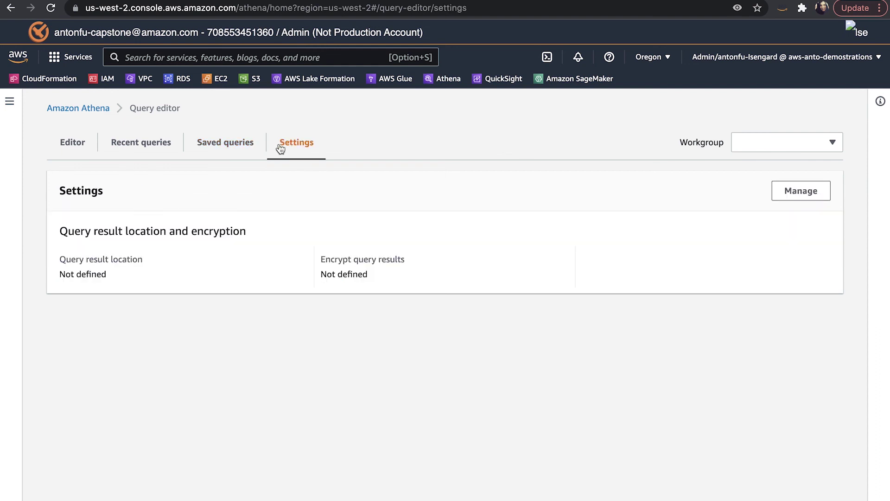
drag(236, 276, 57, 275)
click(250, 264)
click(88, 148)
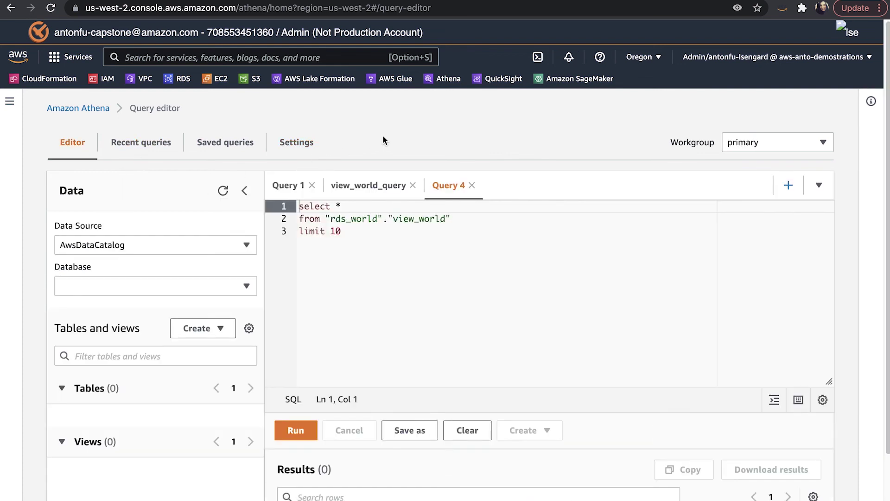